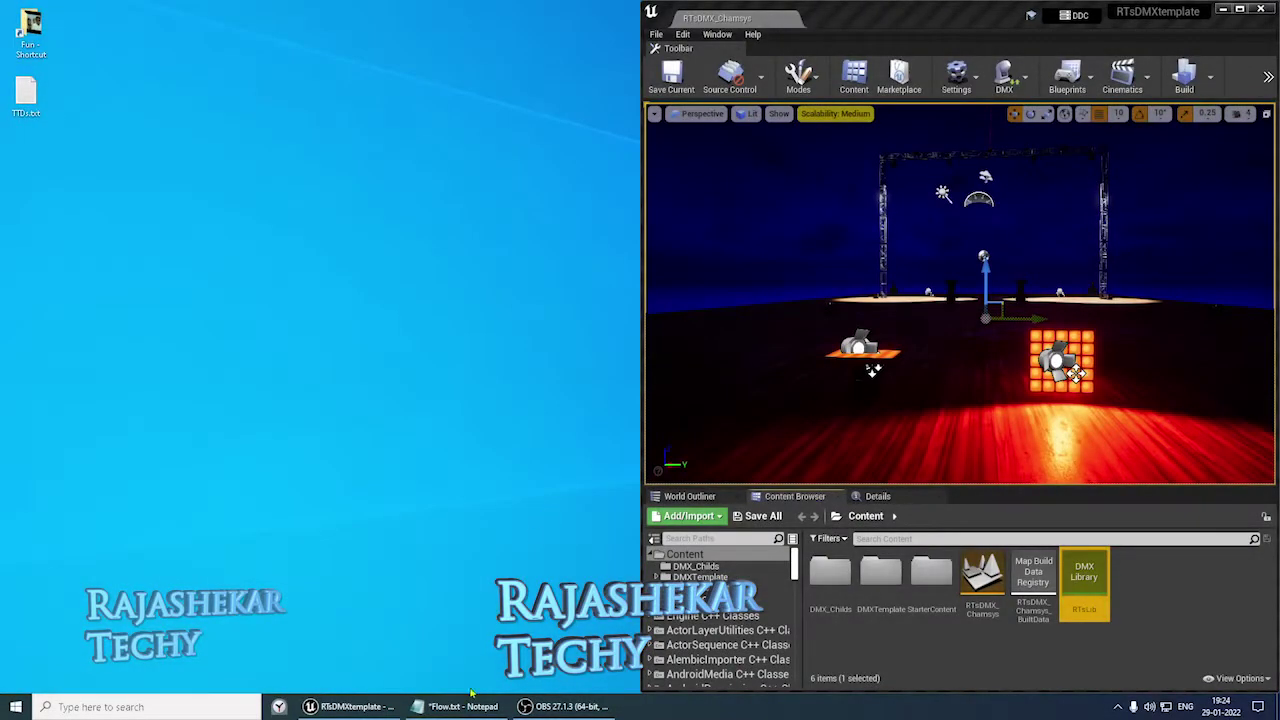
Step: Bring up the Flow.txt outline and examine the stage scene's truss, floor lights, matrix panels and fixtures from near and far
click(465, 712)
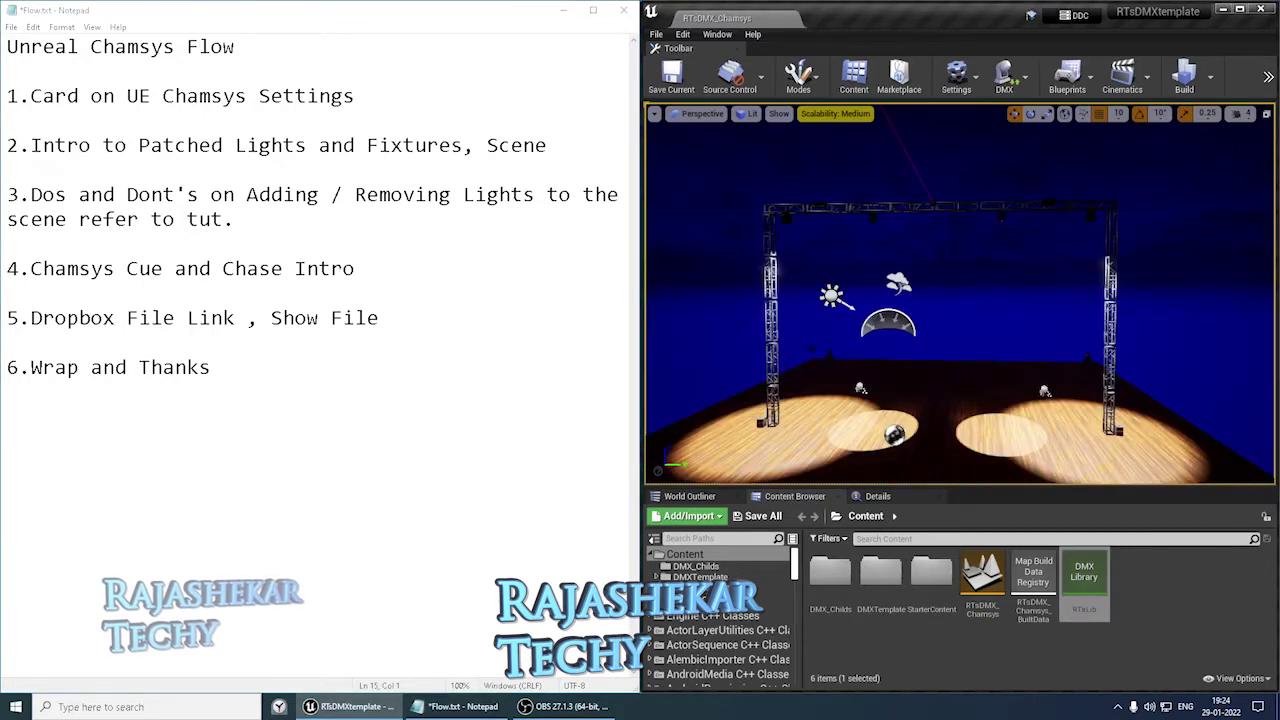
scroll(960, 295, down, 10)
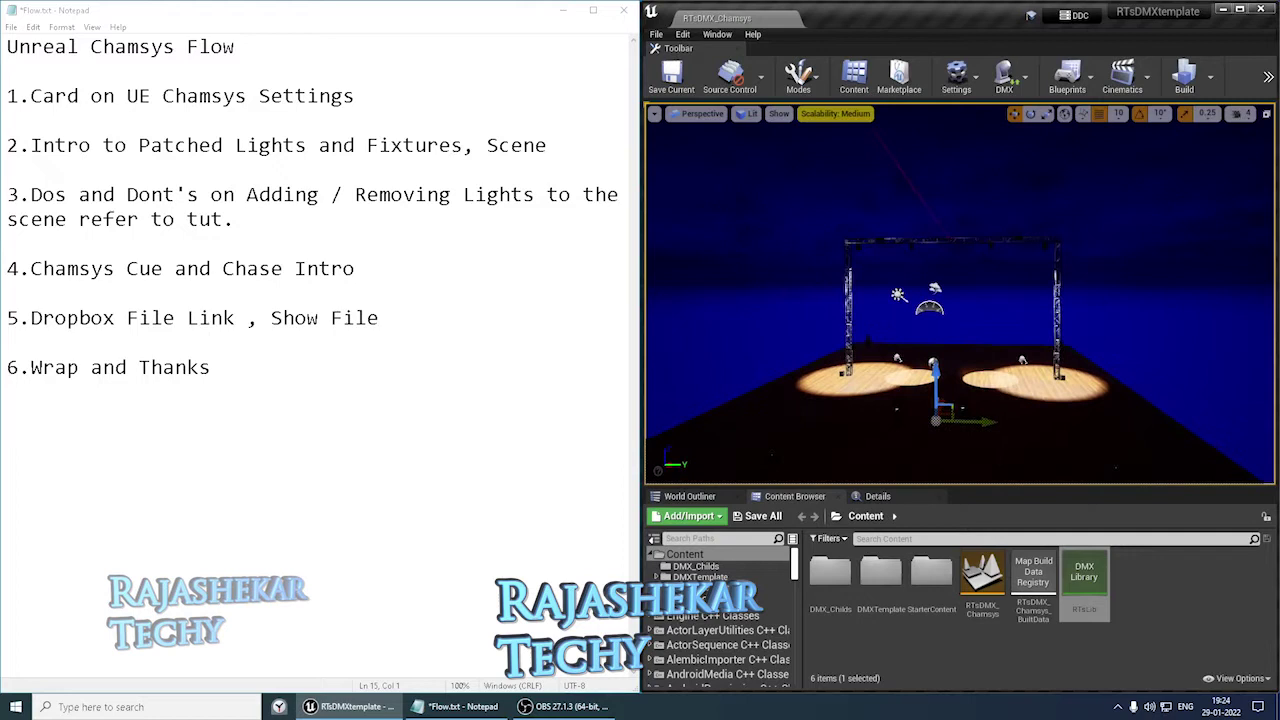
scroll(960, 295, up, 5)
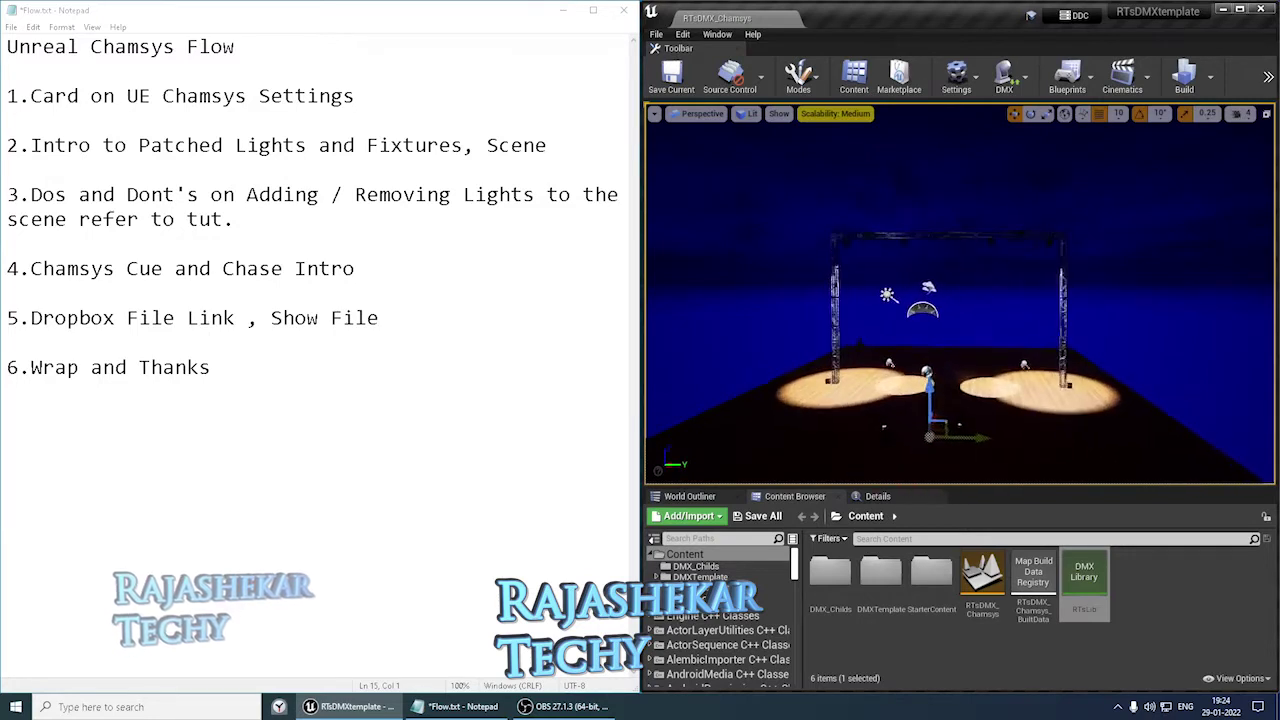
scroll(960, 295, down, 5)
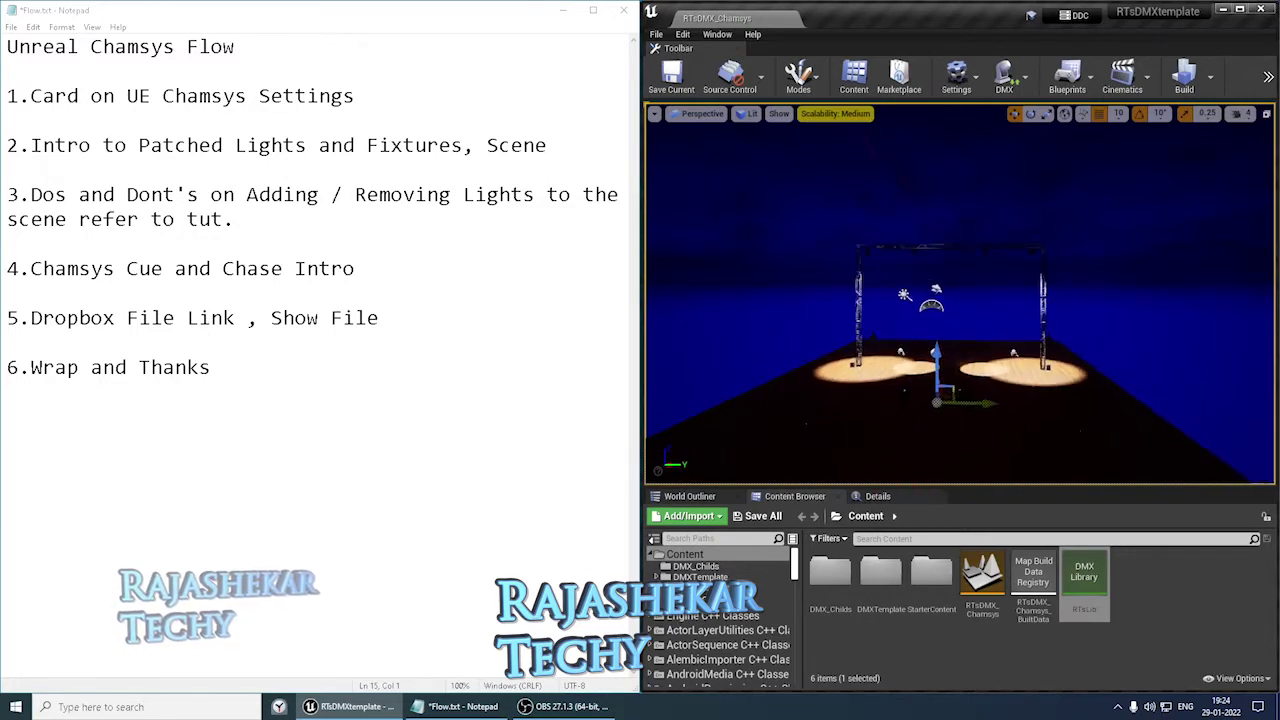
scroll(960, 295, down, 2)
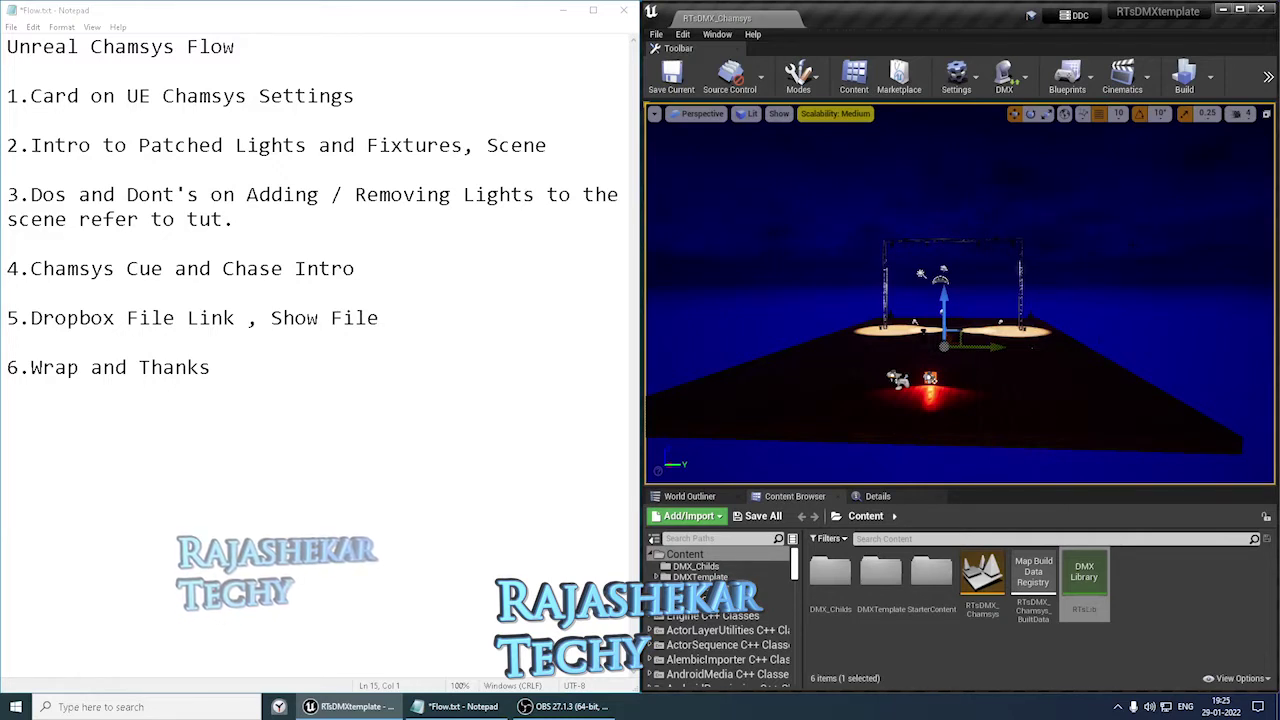
scroll(960, 295, up, 5)
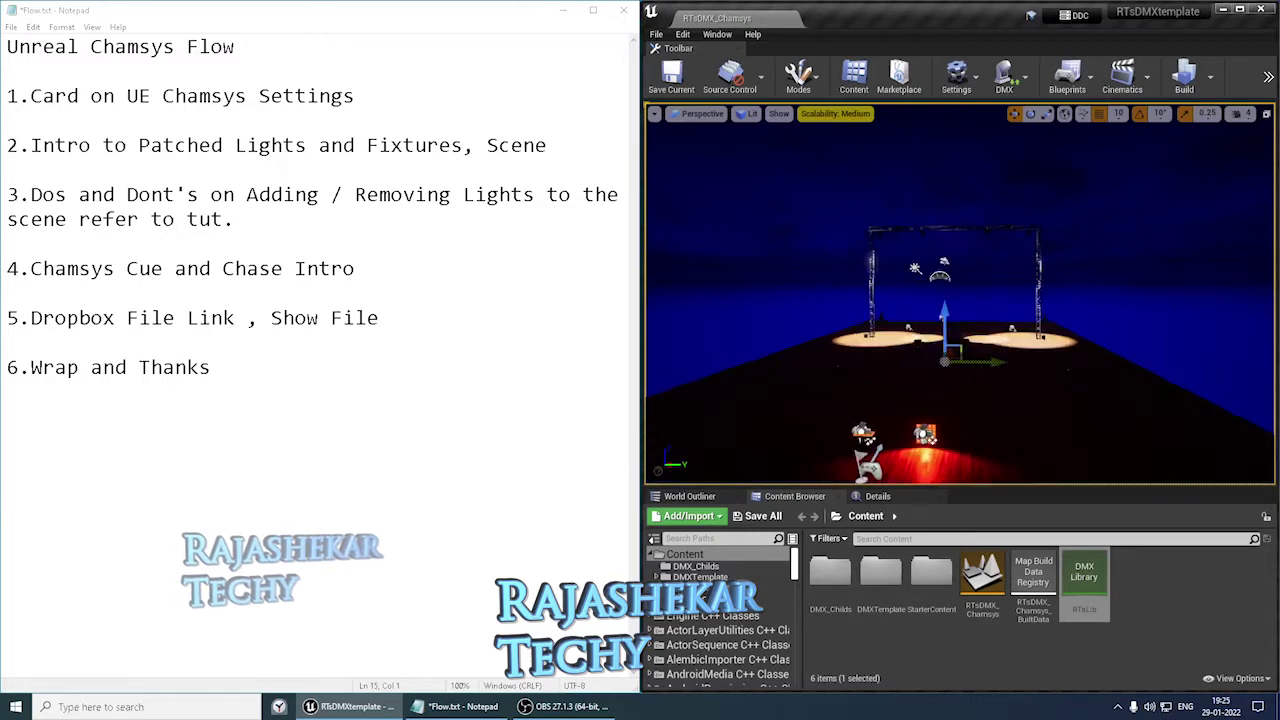
scroll(960, 295, down, 5)
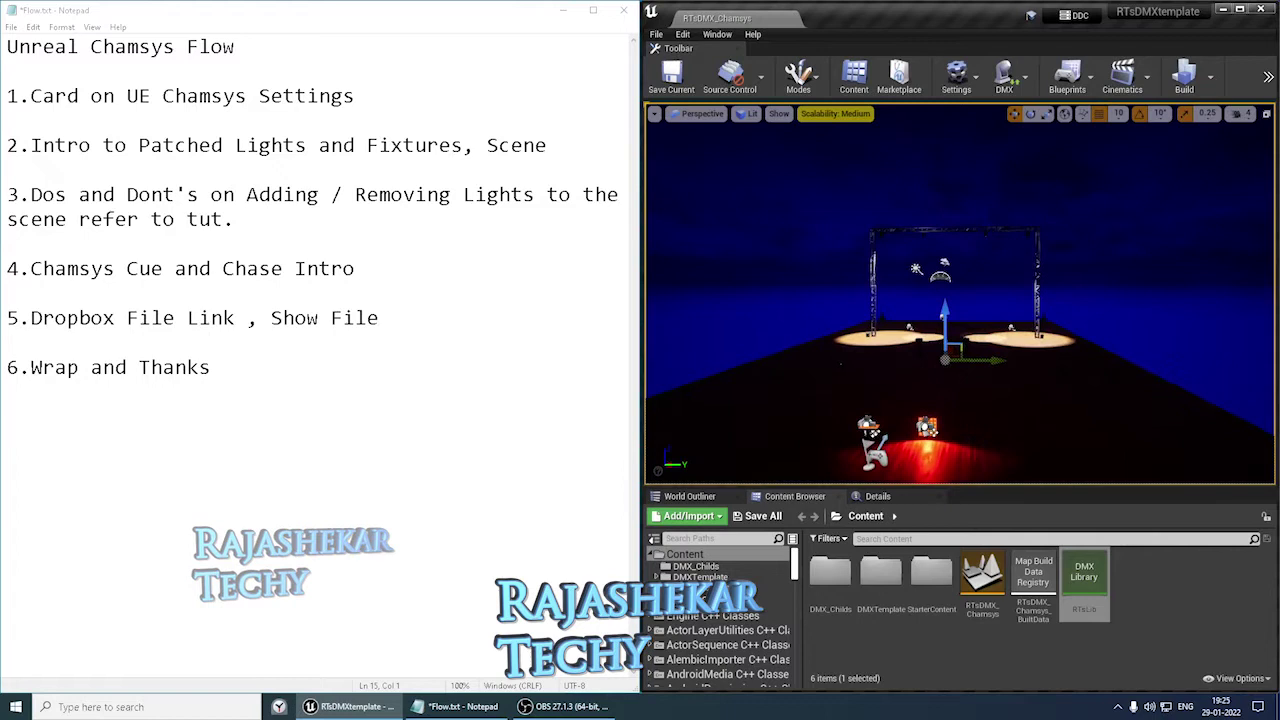
middle_drag(960, 295, 930, 295)
scroll(960, 295, up, 4)
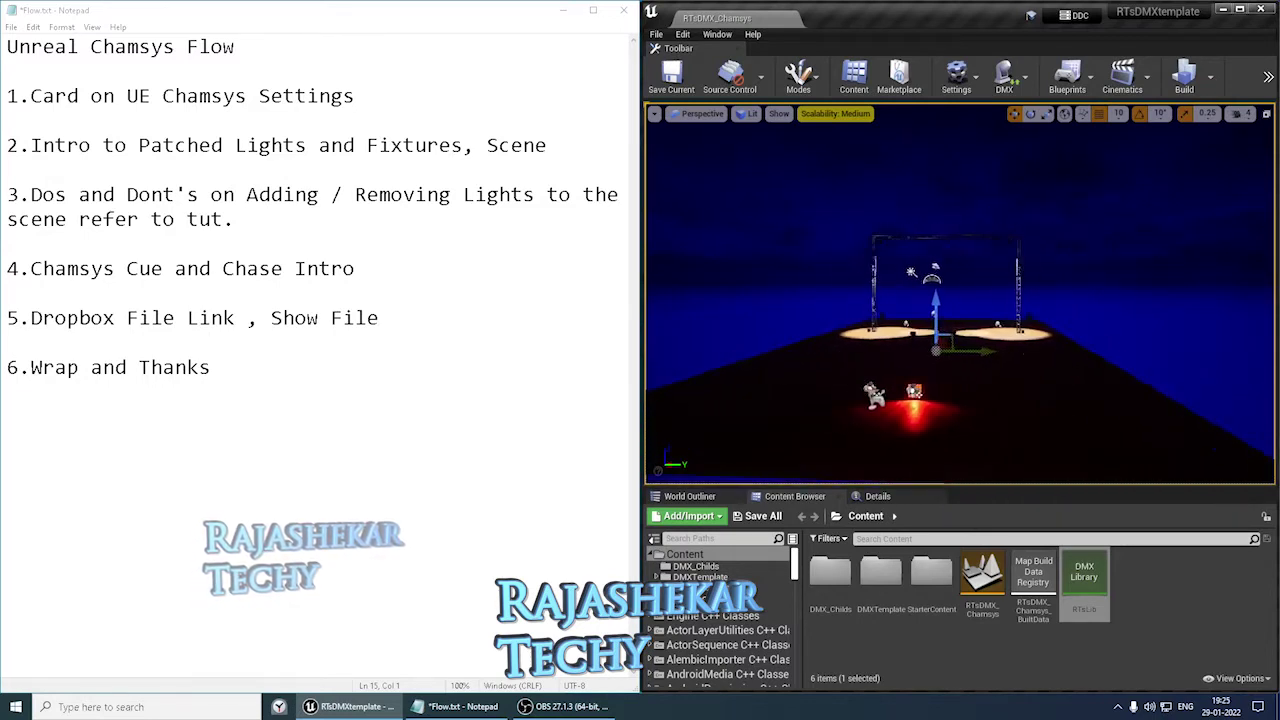
scroll(960, 295, up, 6)
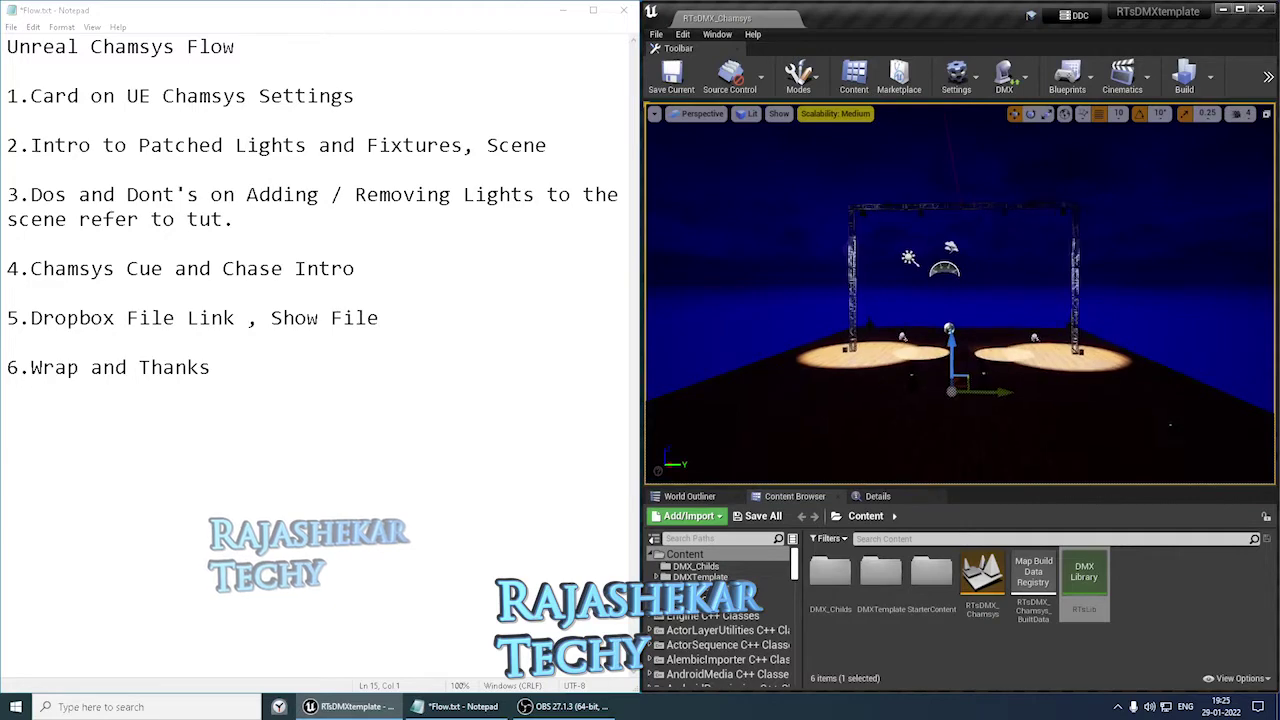
scroll(960, 295, up, 4)
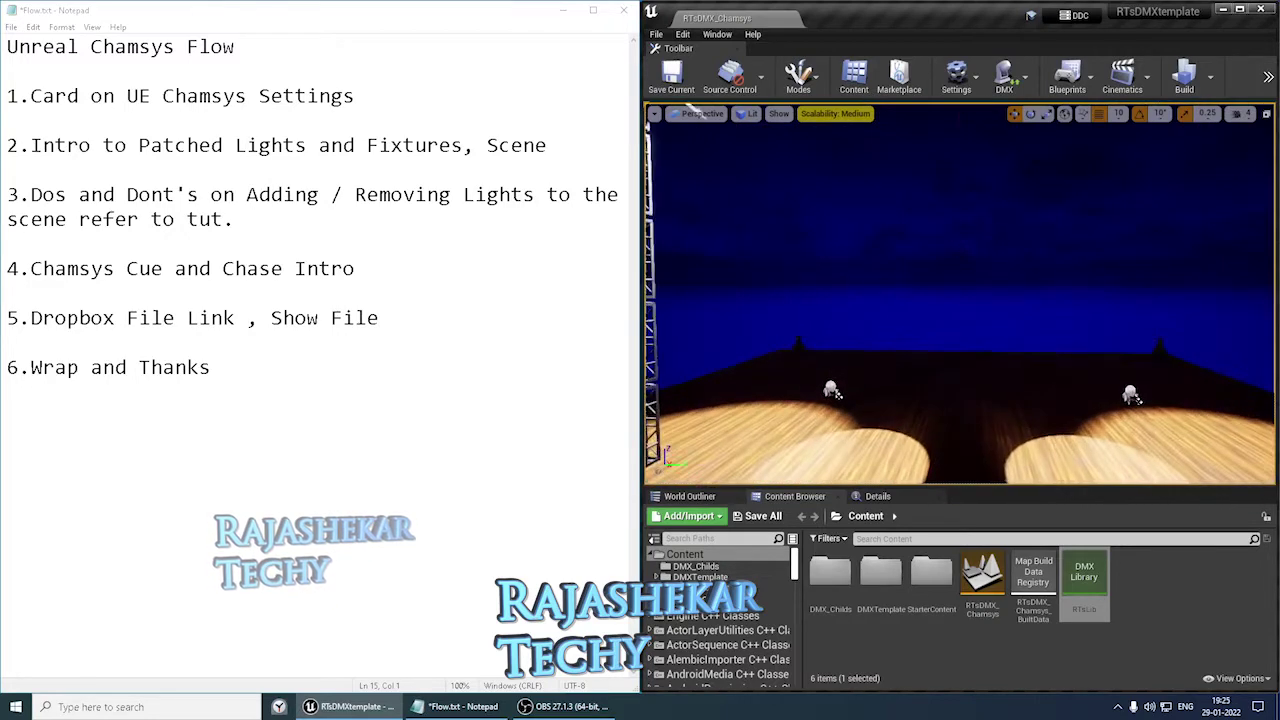
middle_drag(960, 295, 900, 320)
scroll(960, 295, down, 8)
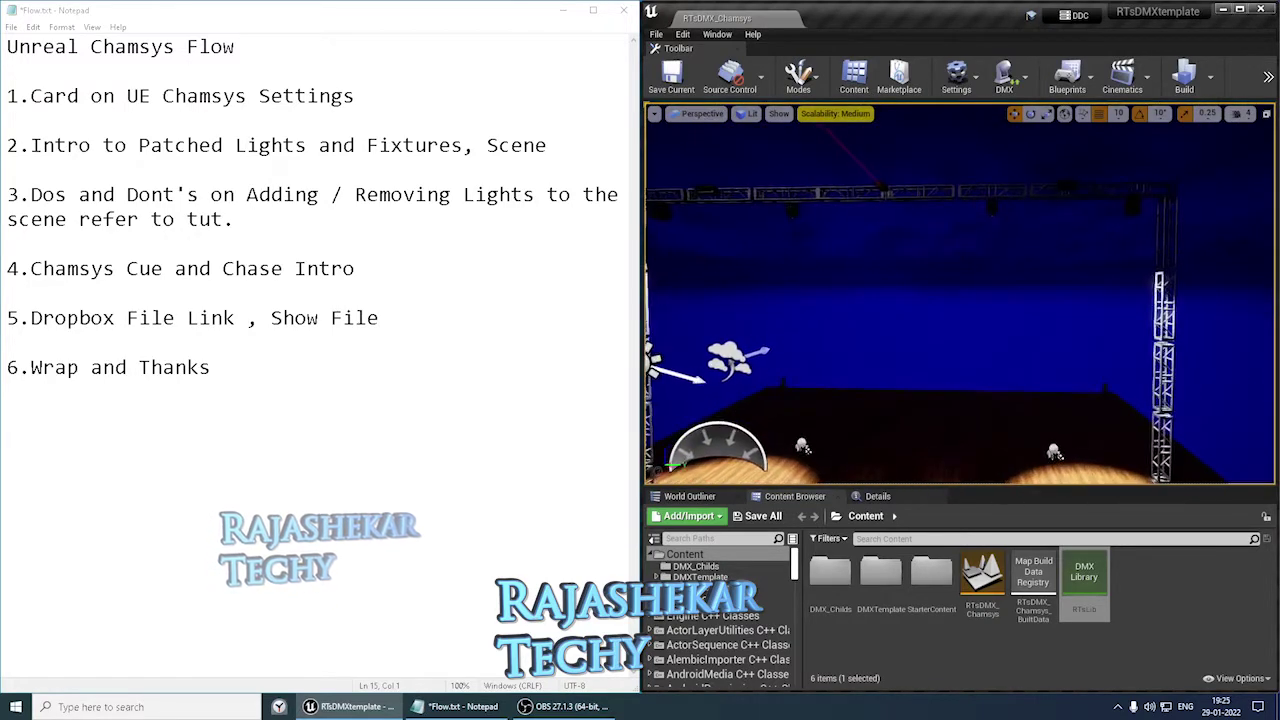
scroll(930, 350, up, 3)
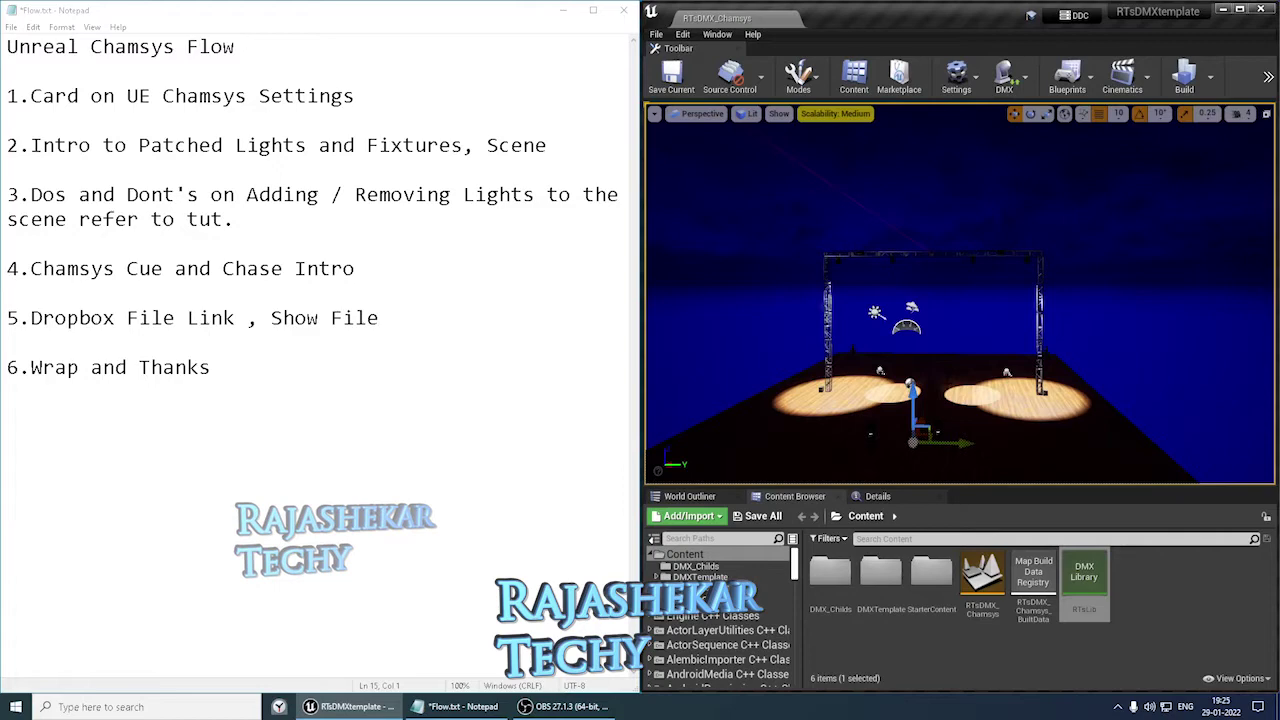
scroll(960, 295, up, 3)
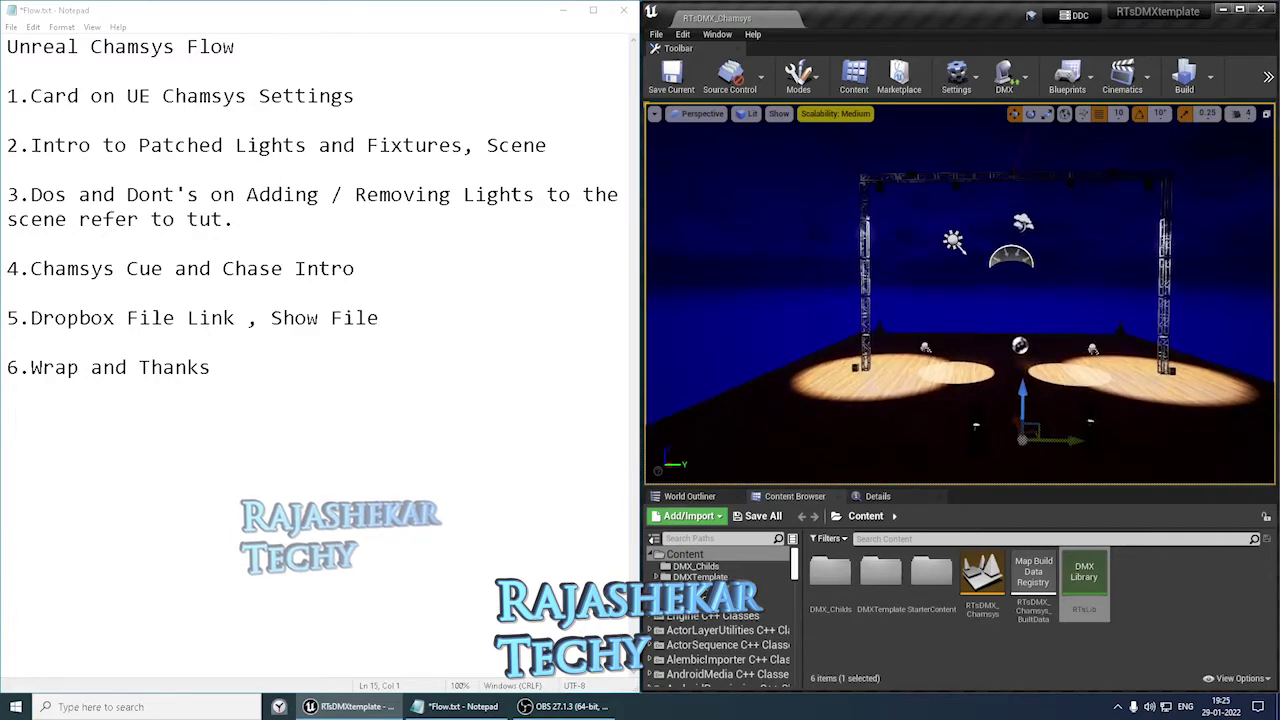
scroll(960, 295, down, 5)
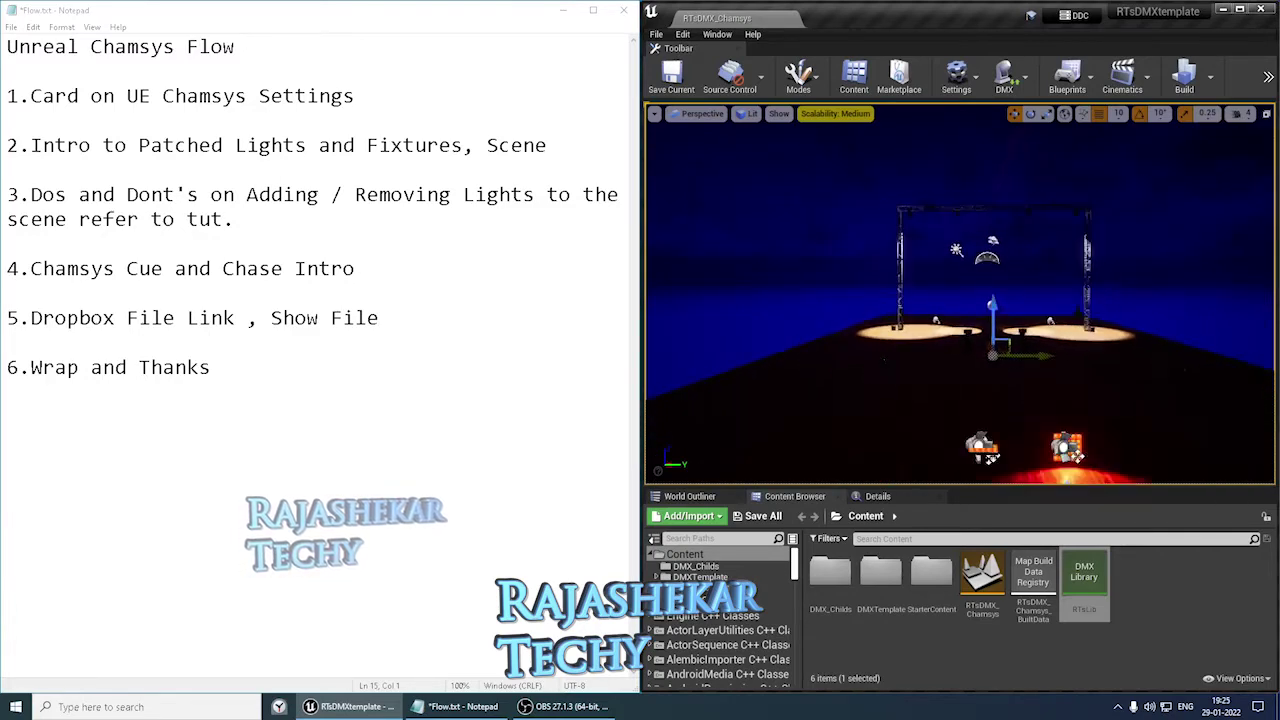
scroll(960, 295, down, 3)
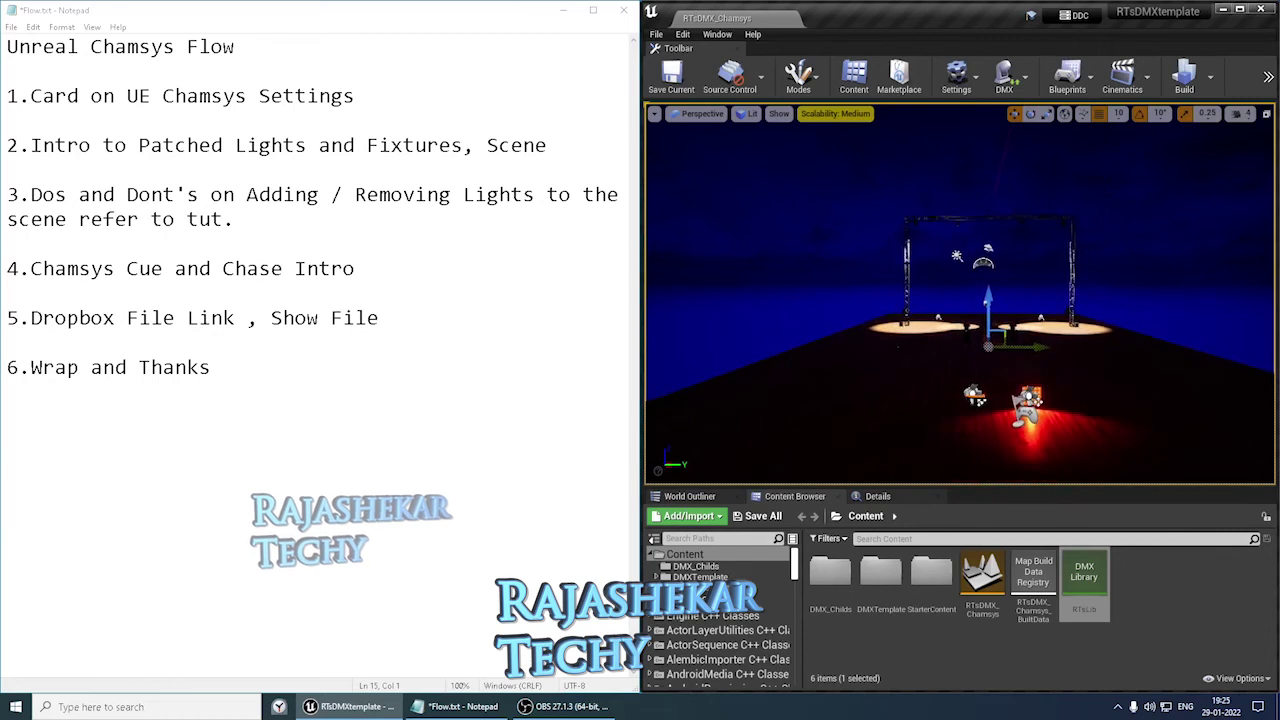
scroll(960, 295, up, 2)
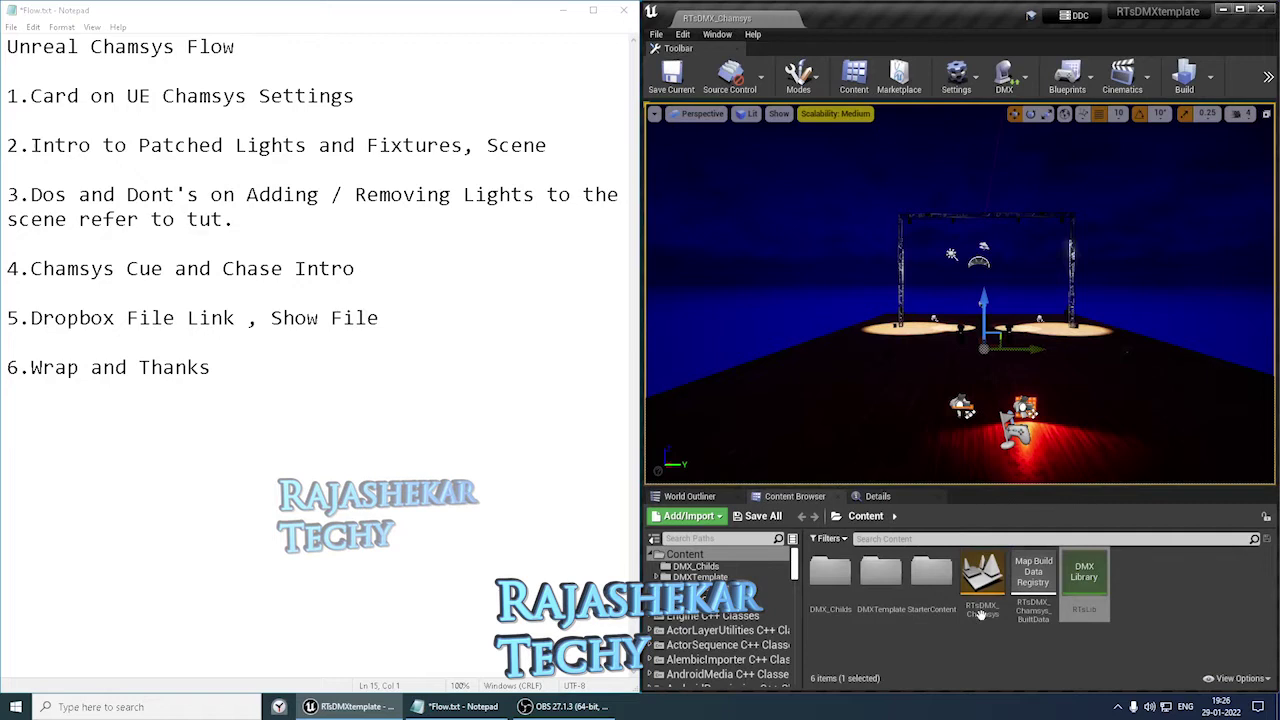
Step: Open the RTsLib DMX library and review its port settings, fixture types and Universe 1 fixture patch
click(988, 650)
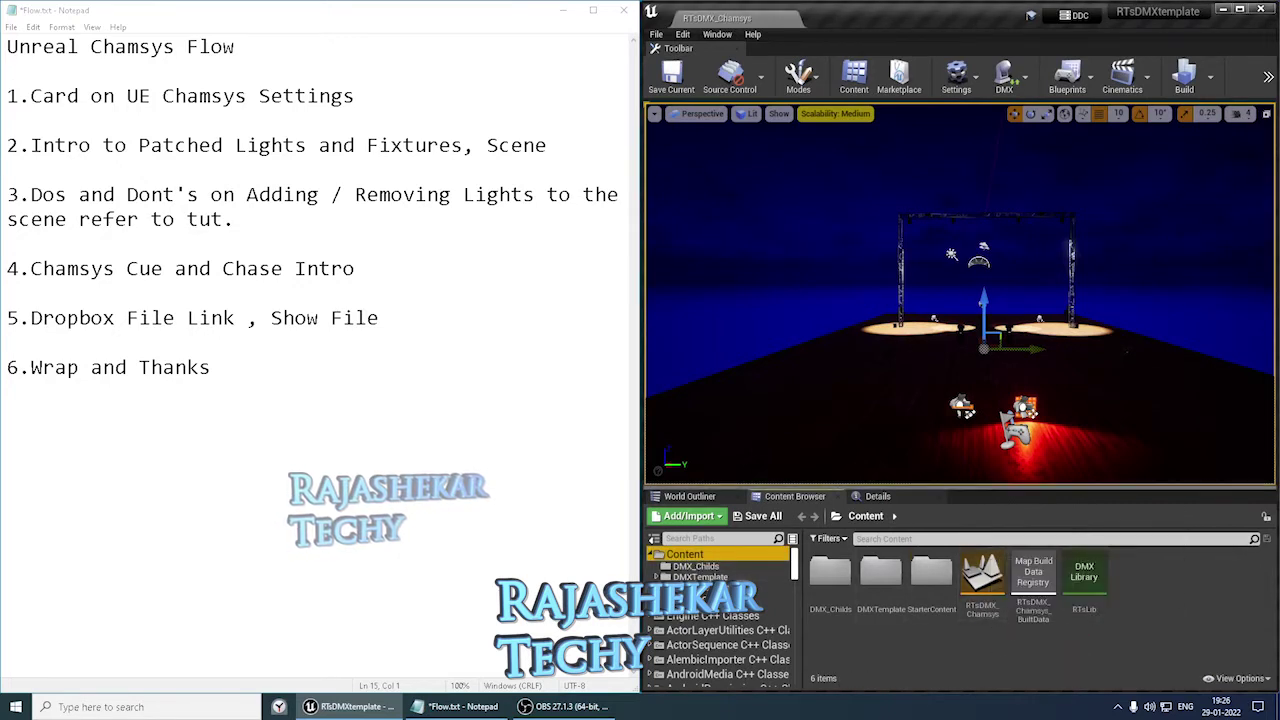
double_click(1085, 580)
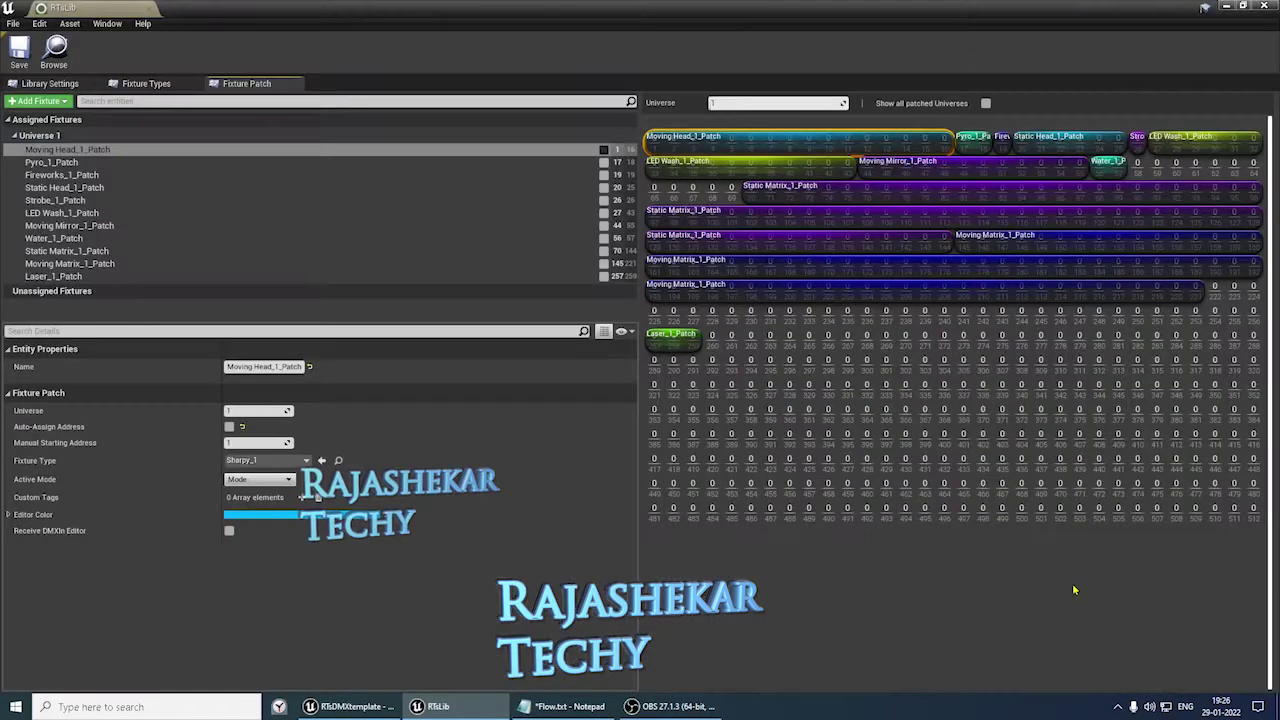
click(58, 84)
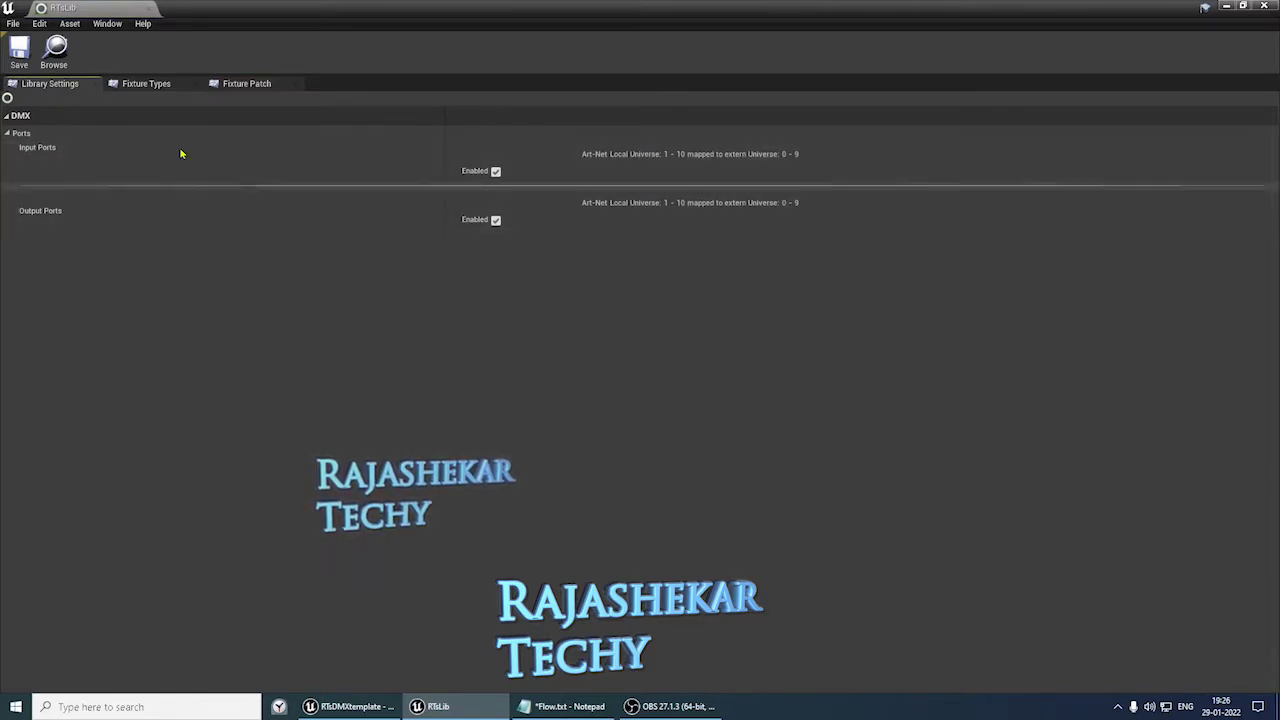
click(147, 88)
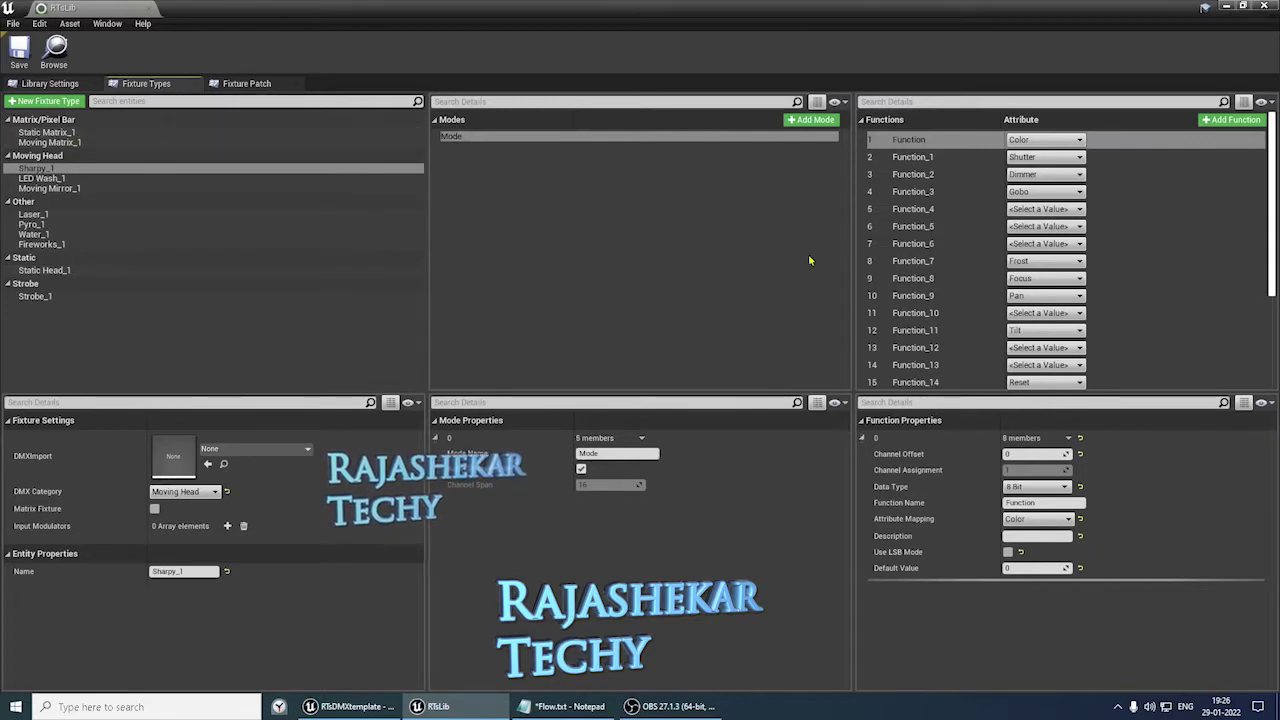
click(240, 83)
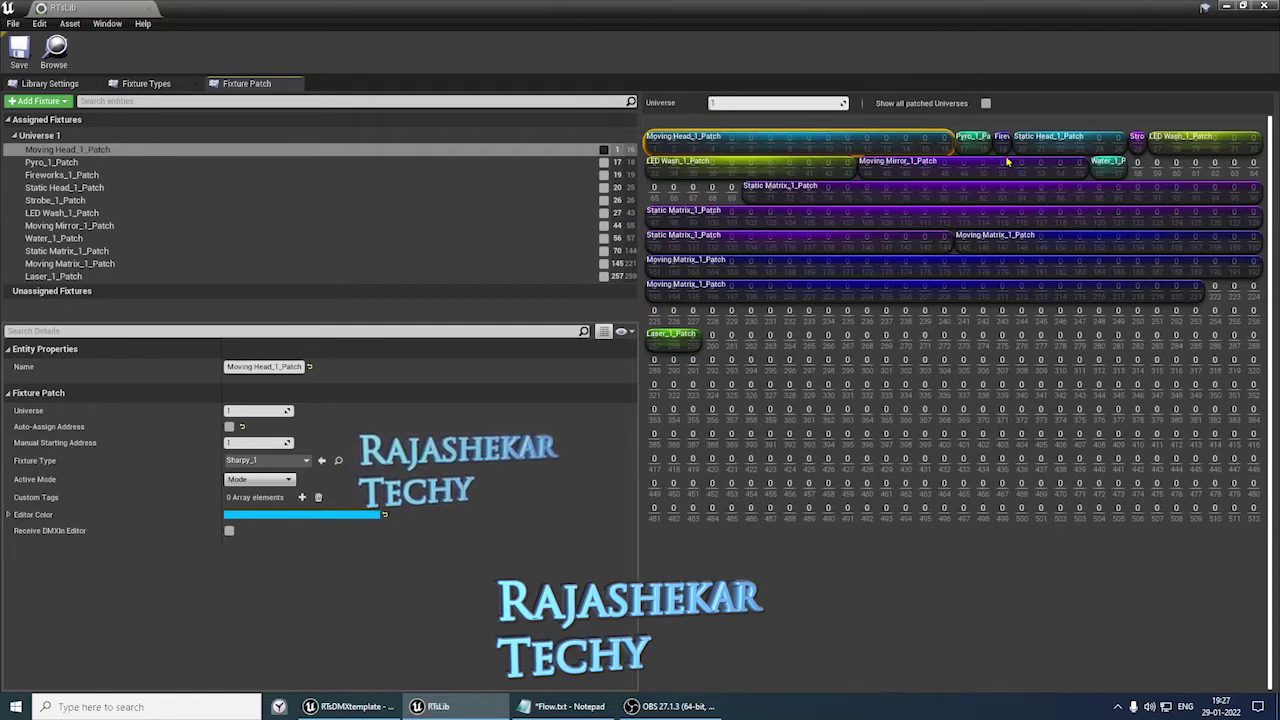
click(977, 148)
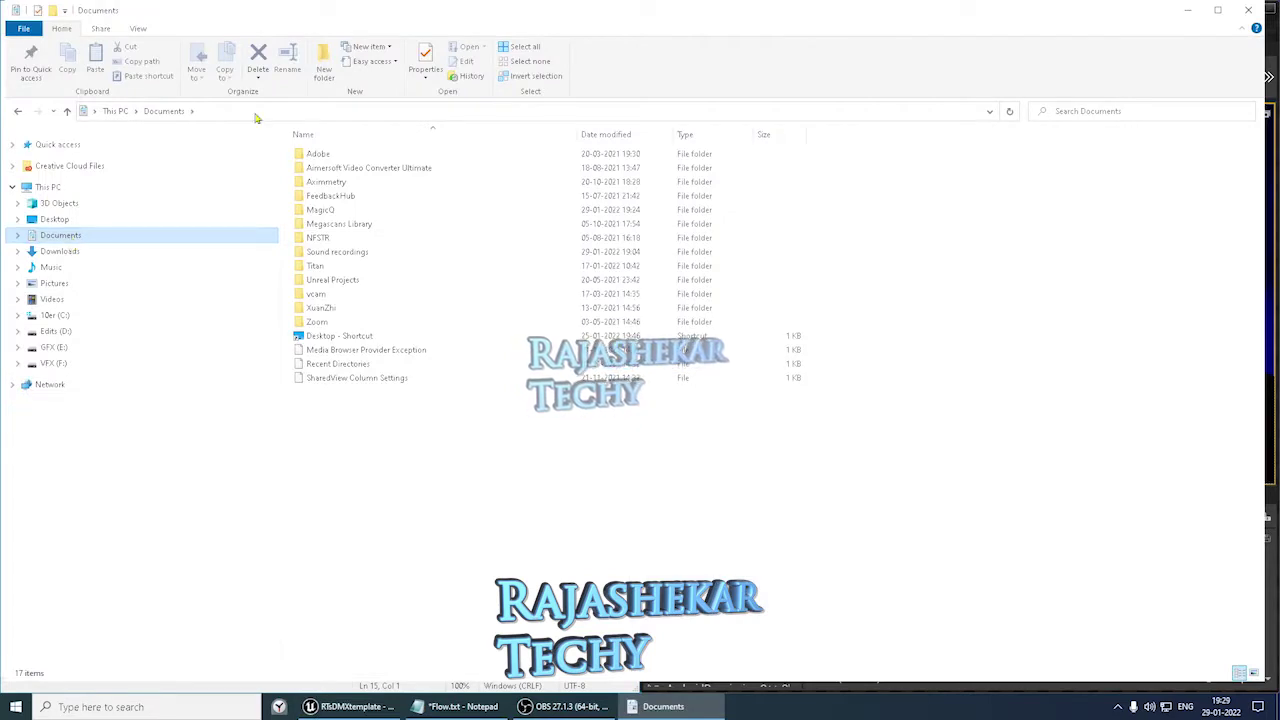
Step: Locate the RTsCham show files in the show folder of Documents > MagicQ, and close the file browser
double_click(322, 212)
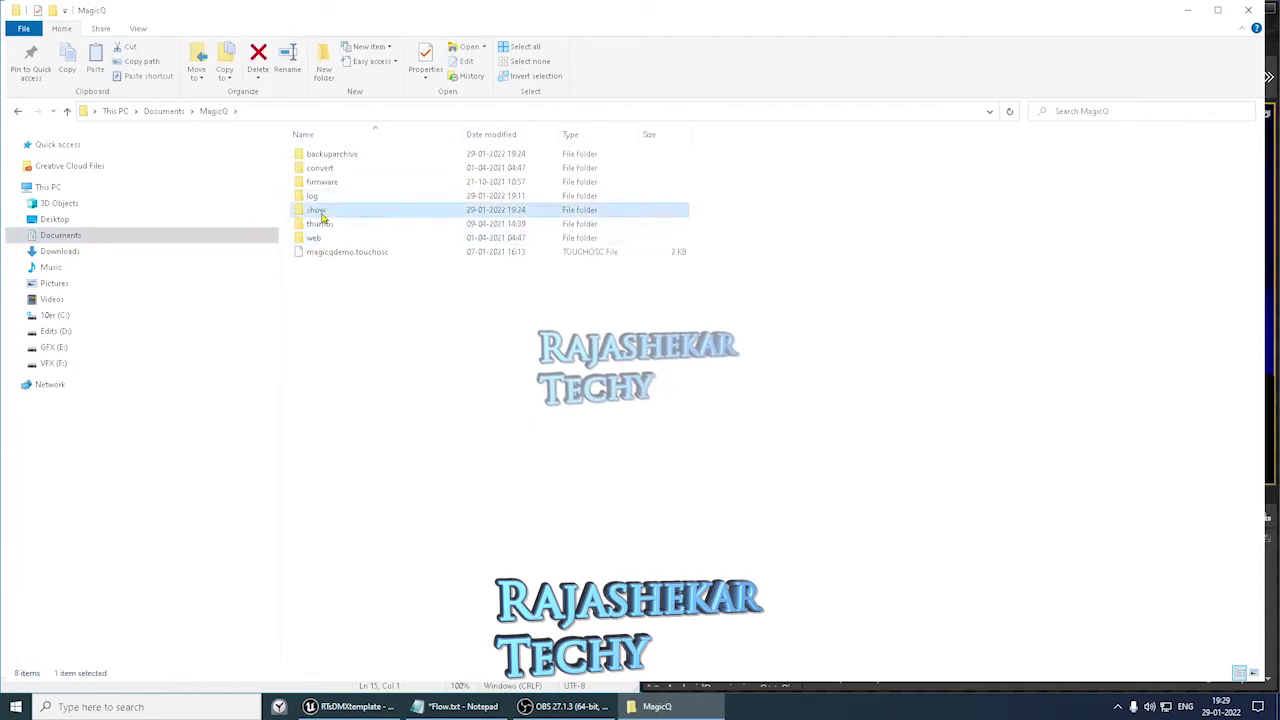
double_click(320, 210)
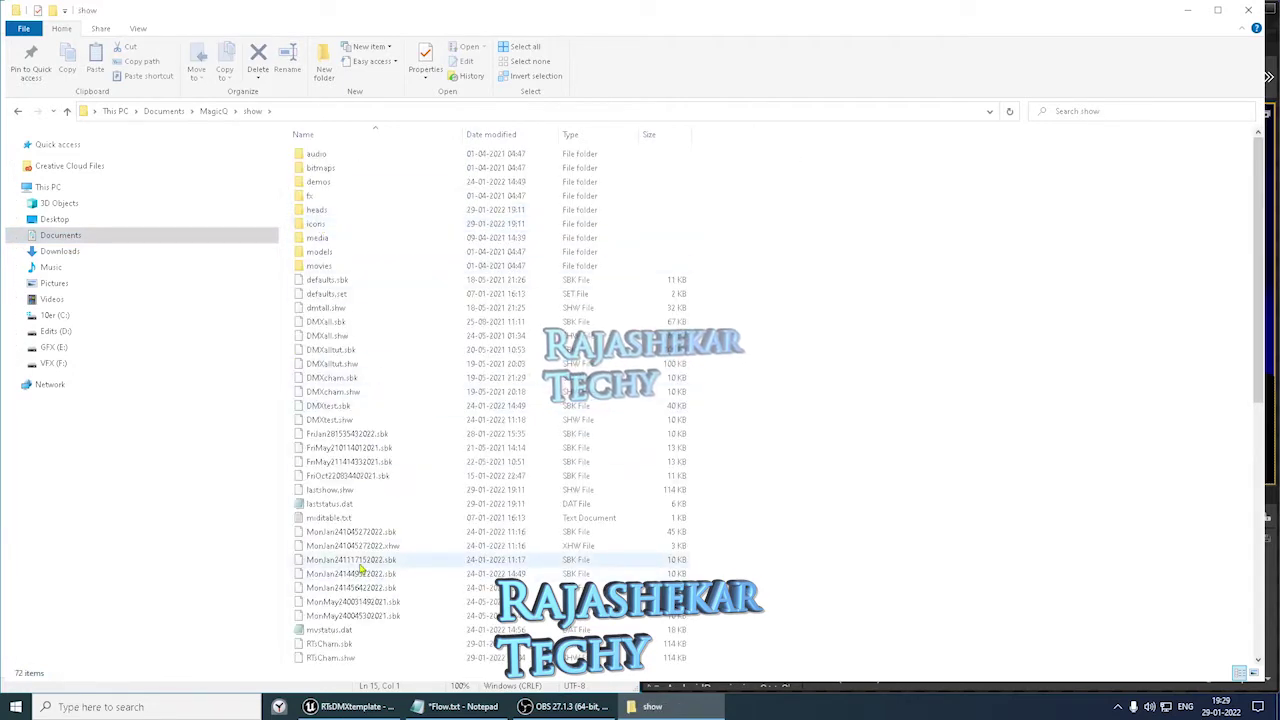
key(r)
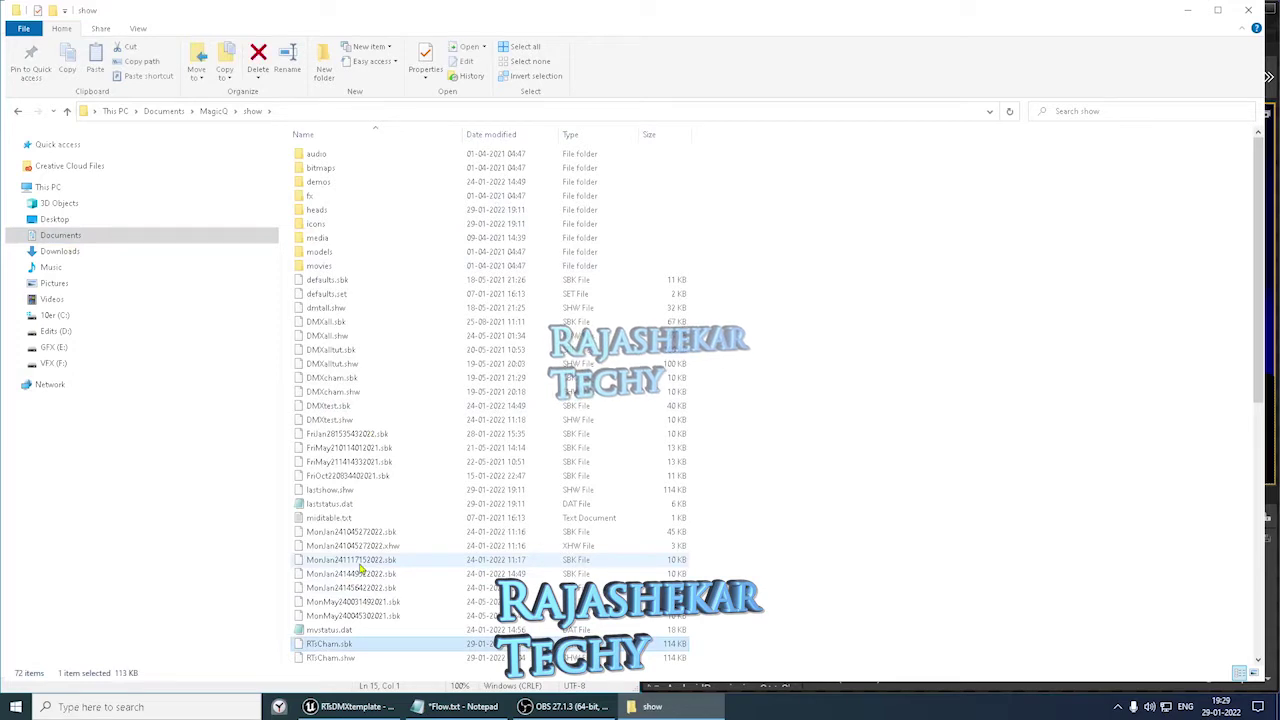
click(1248, 11)
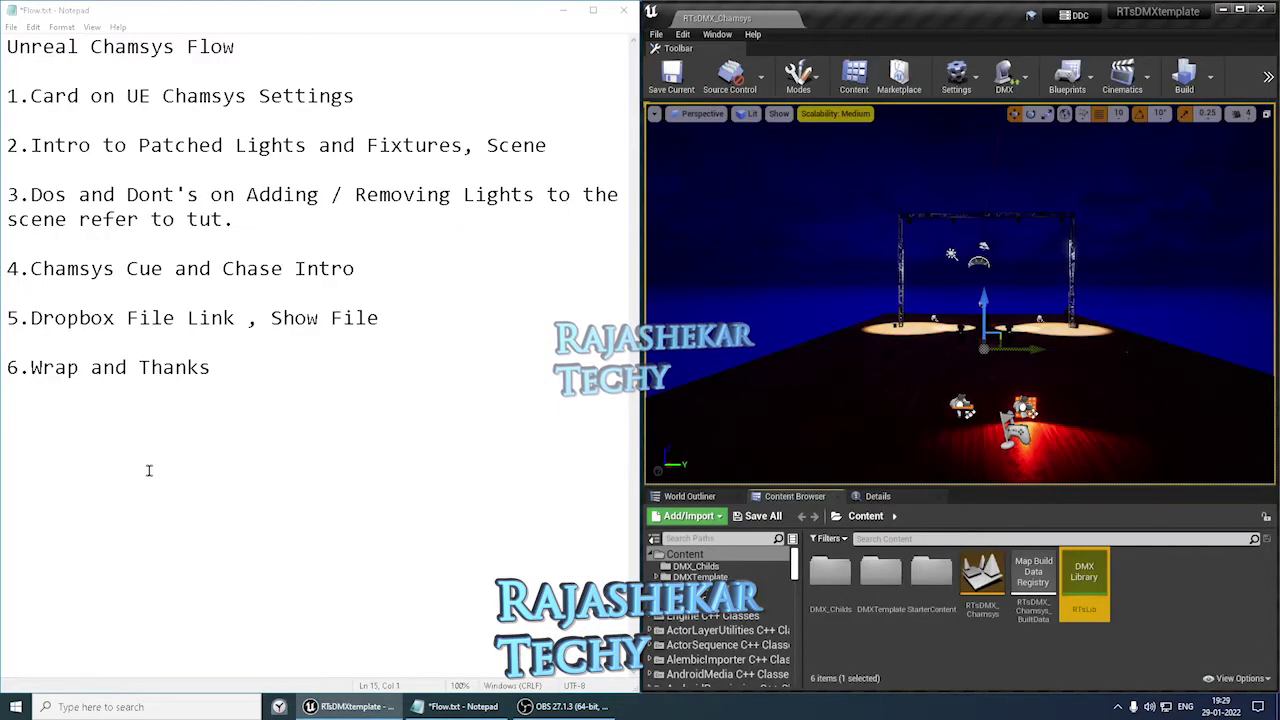
Step: Launch MagicQ PC and load the RTsCham.shw show, allowing the current show to be erased and sorting the files by date
click(16, 707)
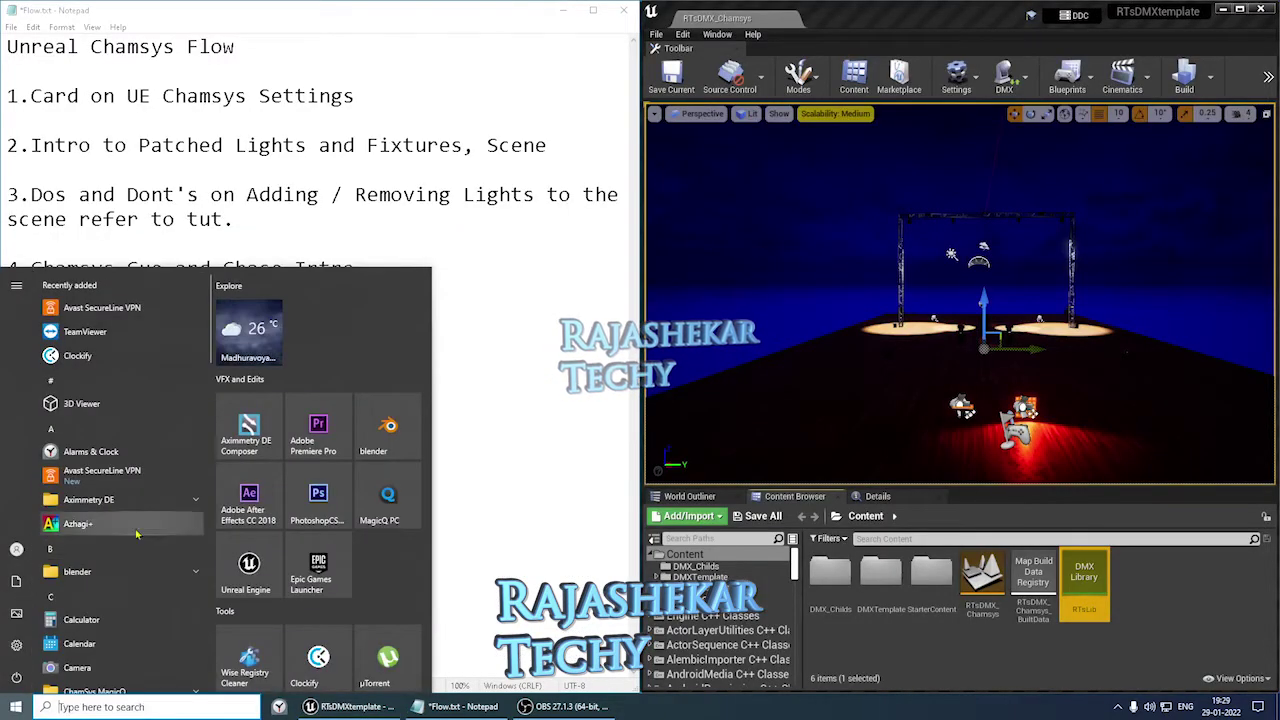
click(388, 500)
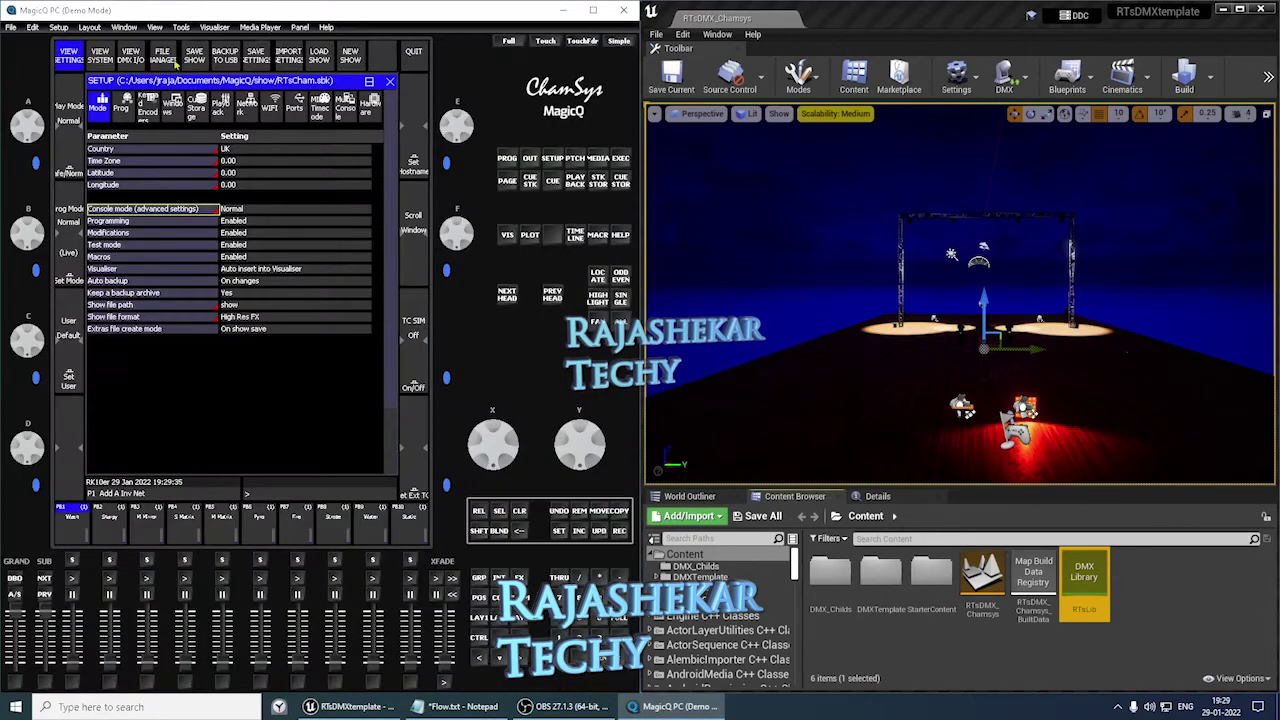
click(10, 28)
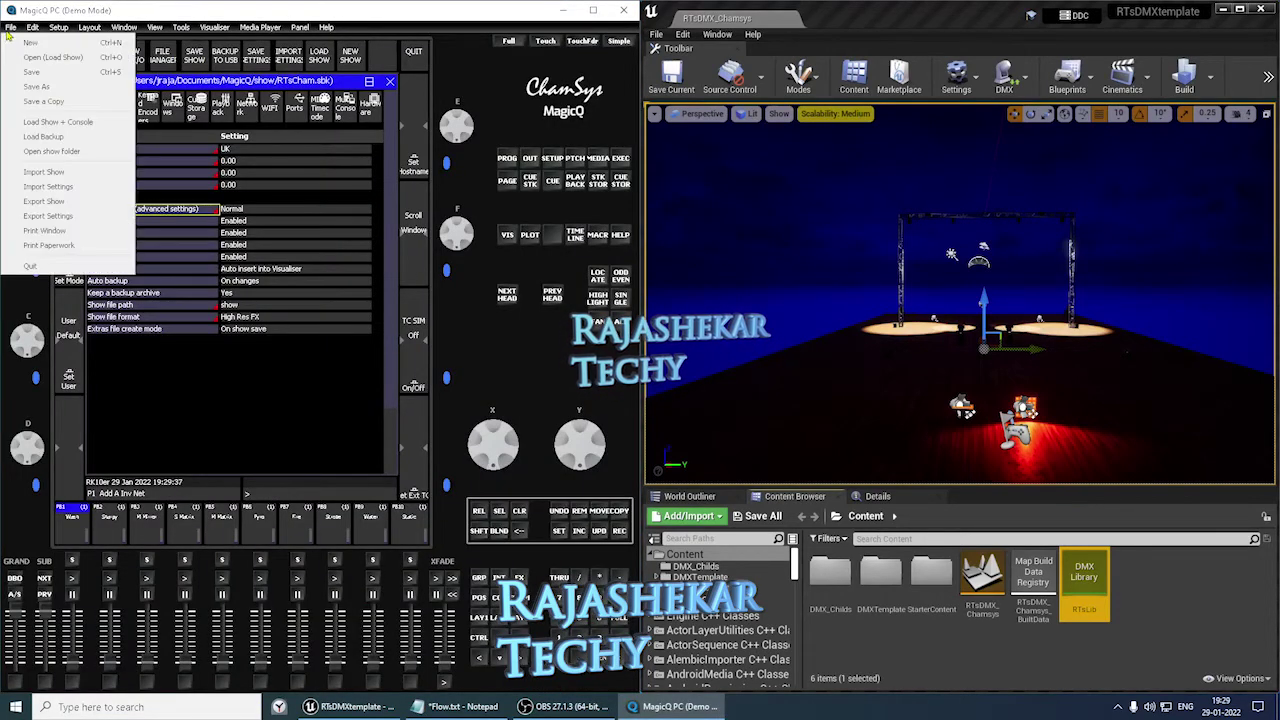
click(50, 57)
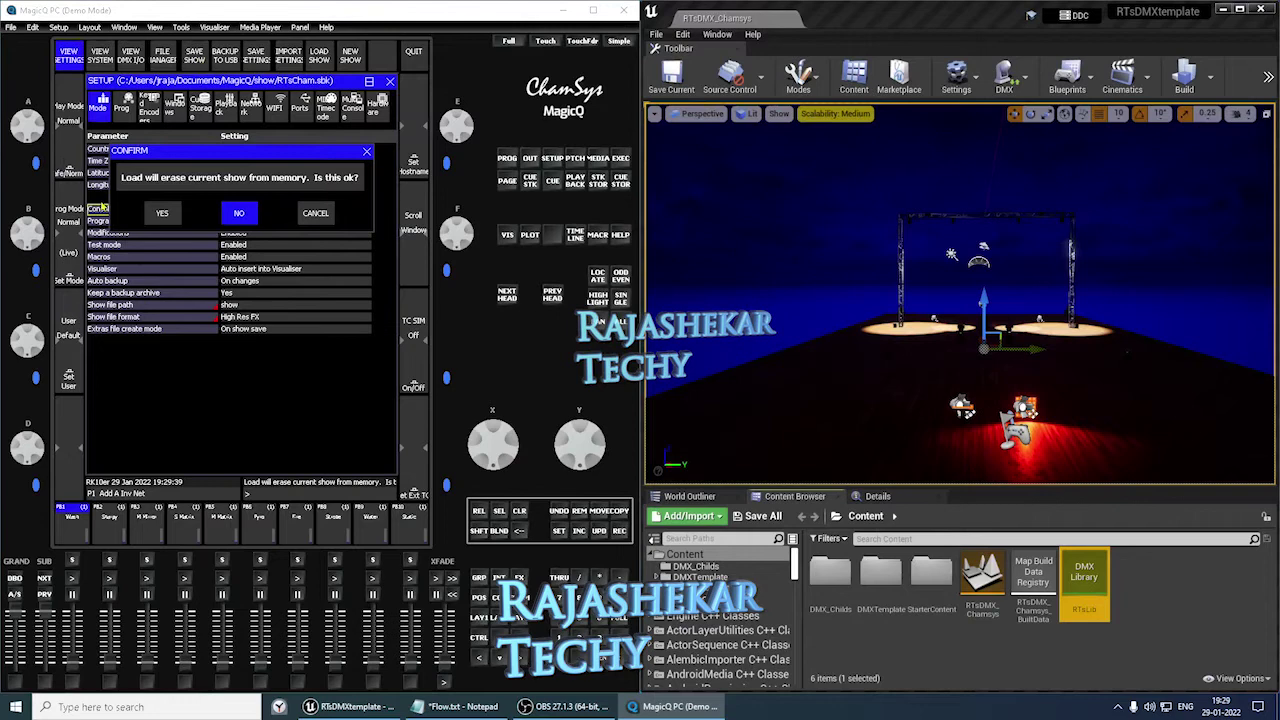
click(165, 213)
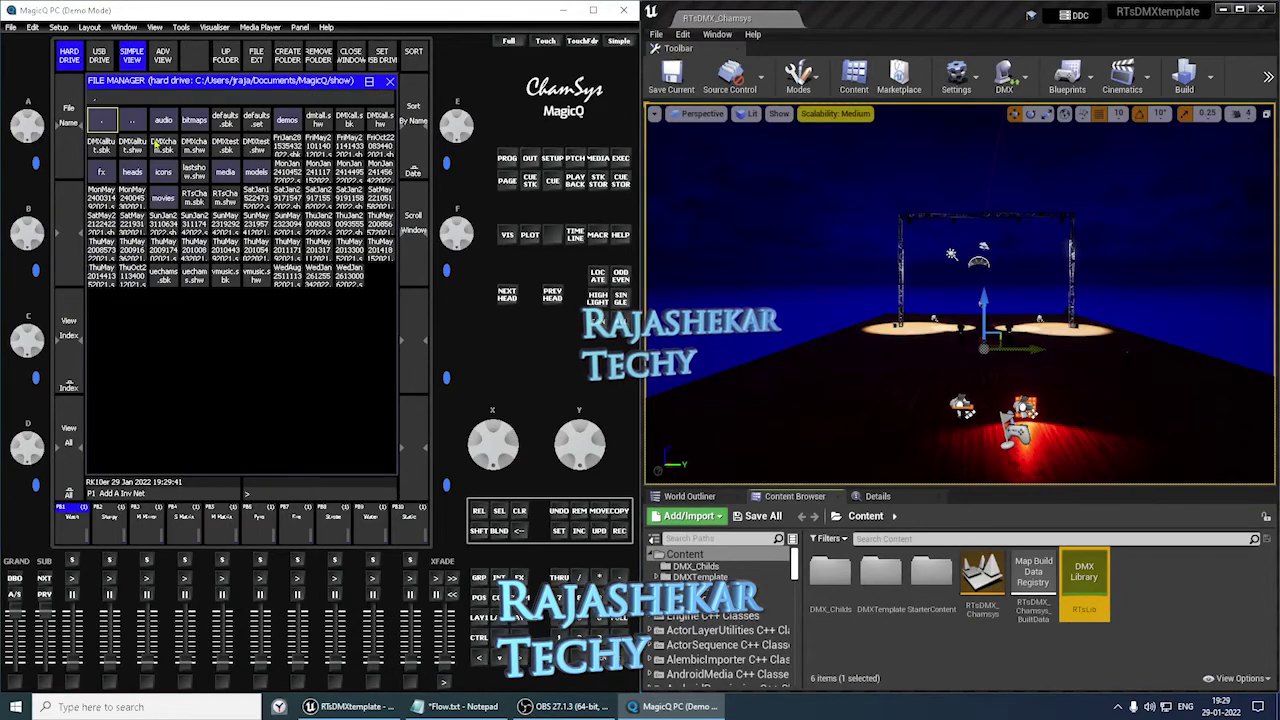
click(415, 122)
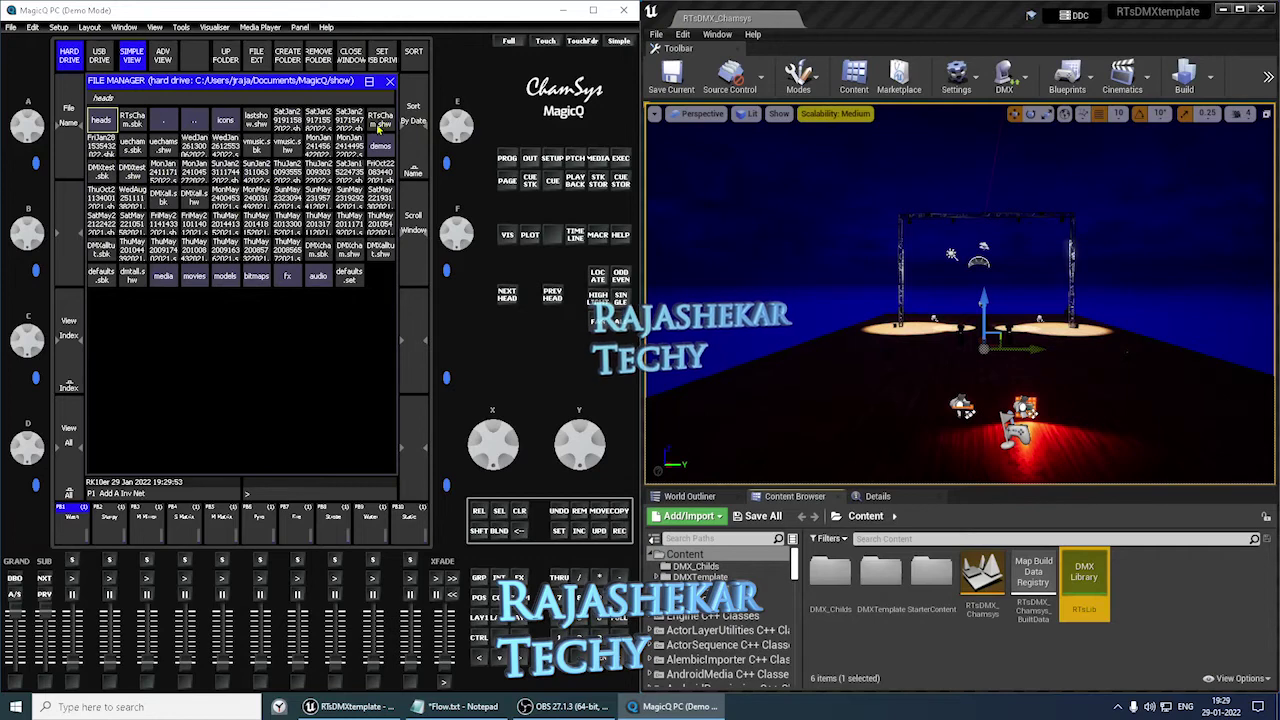
click(380, 122)
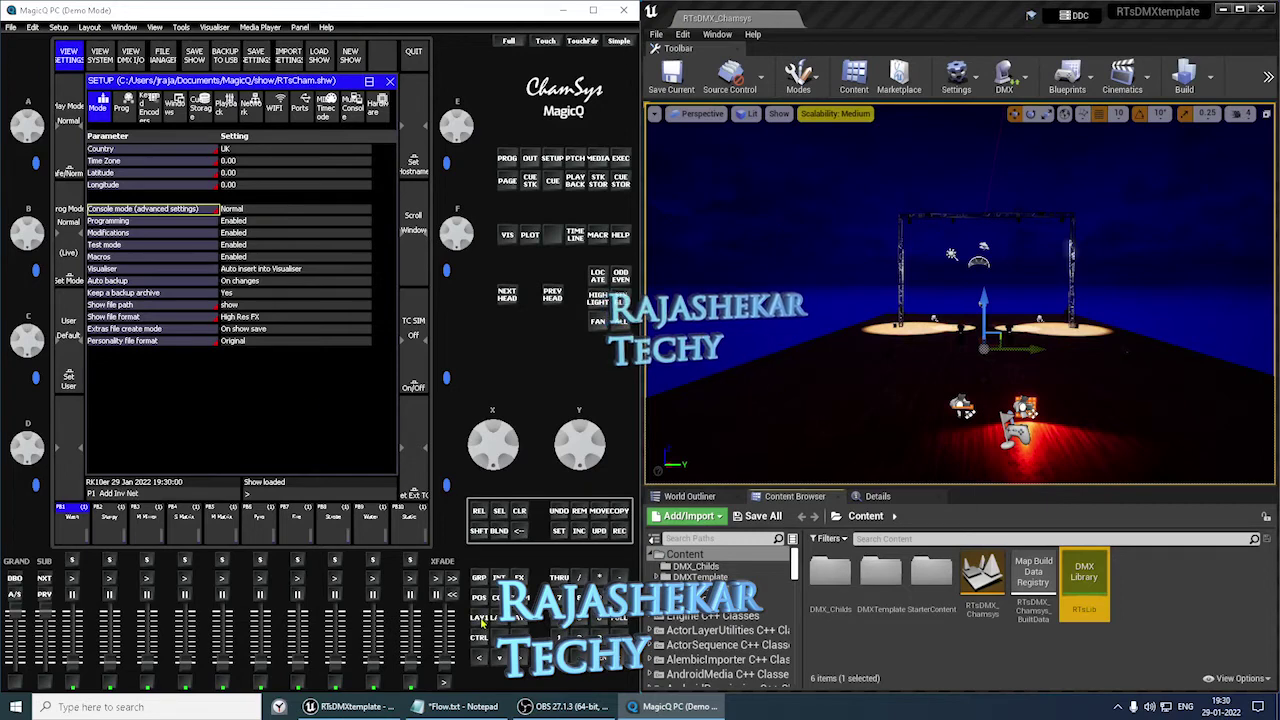
Step: Display the layout with group, position, colour and beam palettes, and select the Sharpy group followed by the Dimmer group
click(481, 620)
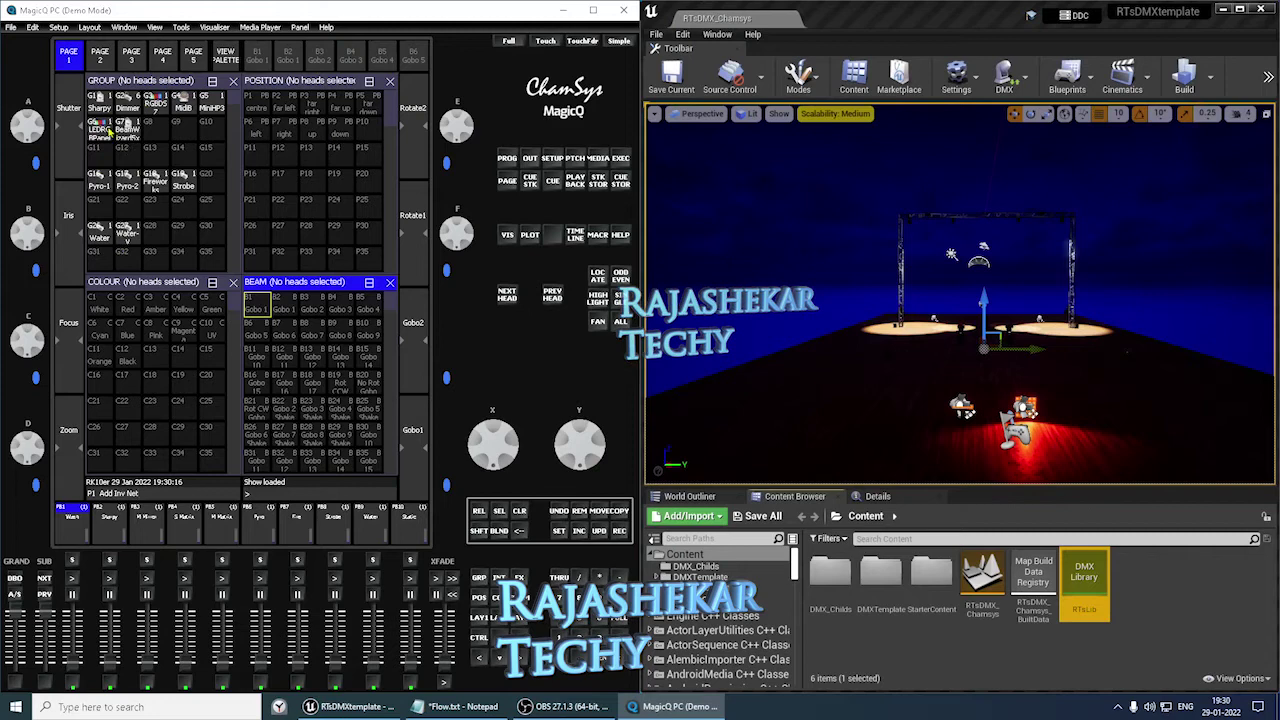
click(100, 106)
click(128, 106)
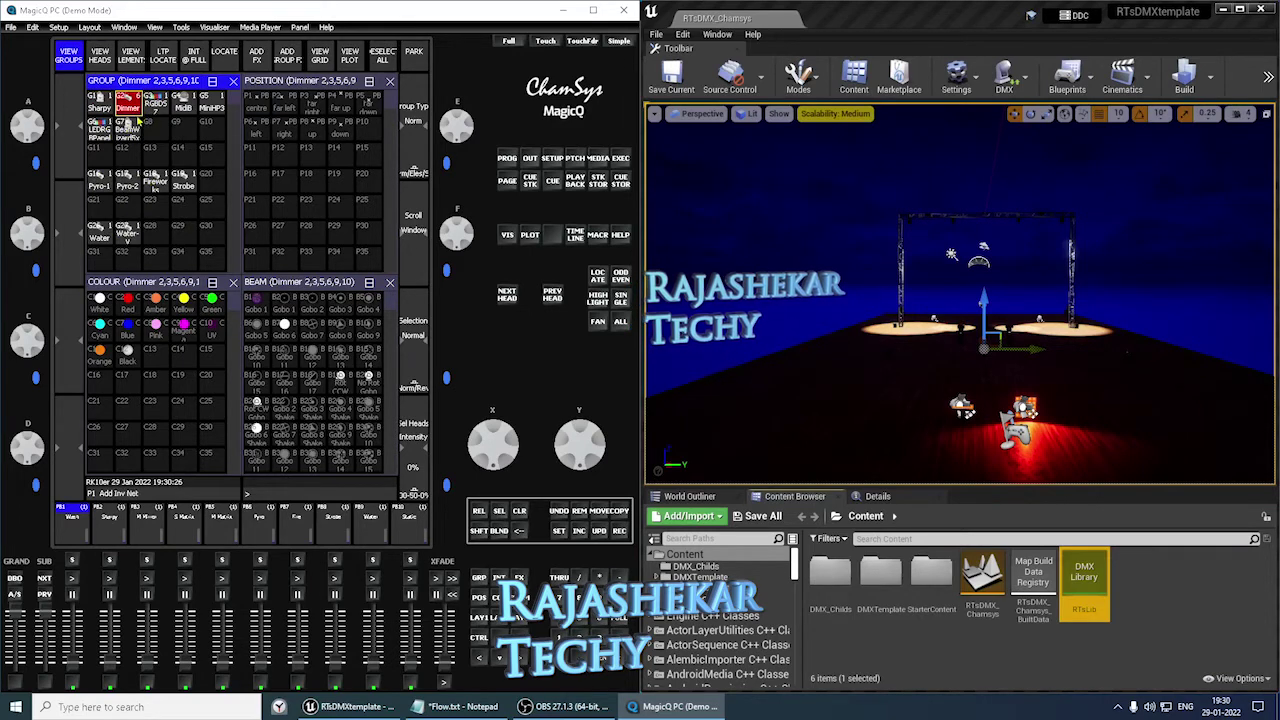
Step: Select the RGBDSZ, MidB, MiniHP3, LEDRGBPanel and BeamWizard5x5 fixture groups one after another
click(156, 107)
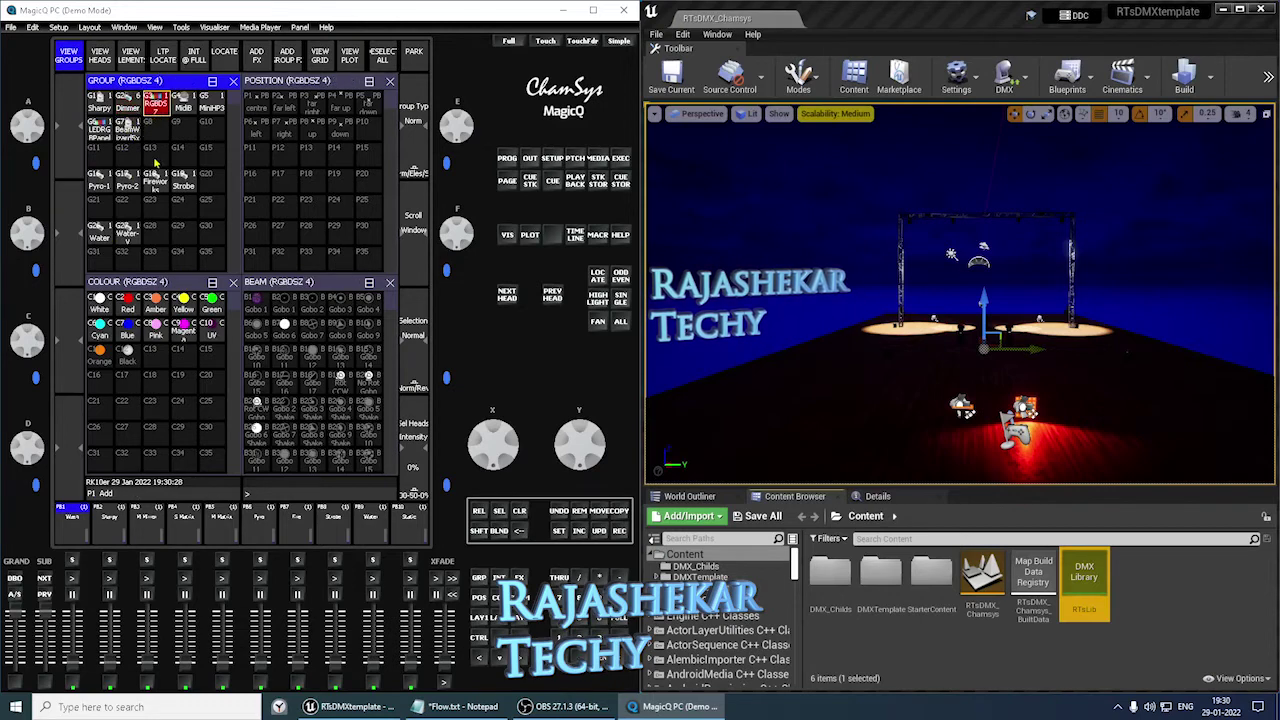
click(184, 106)
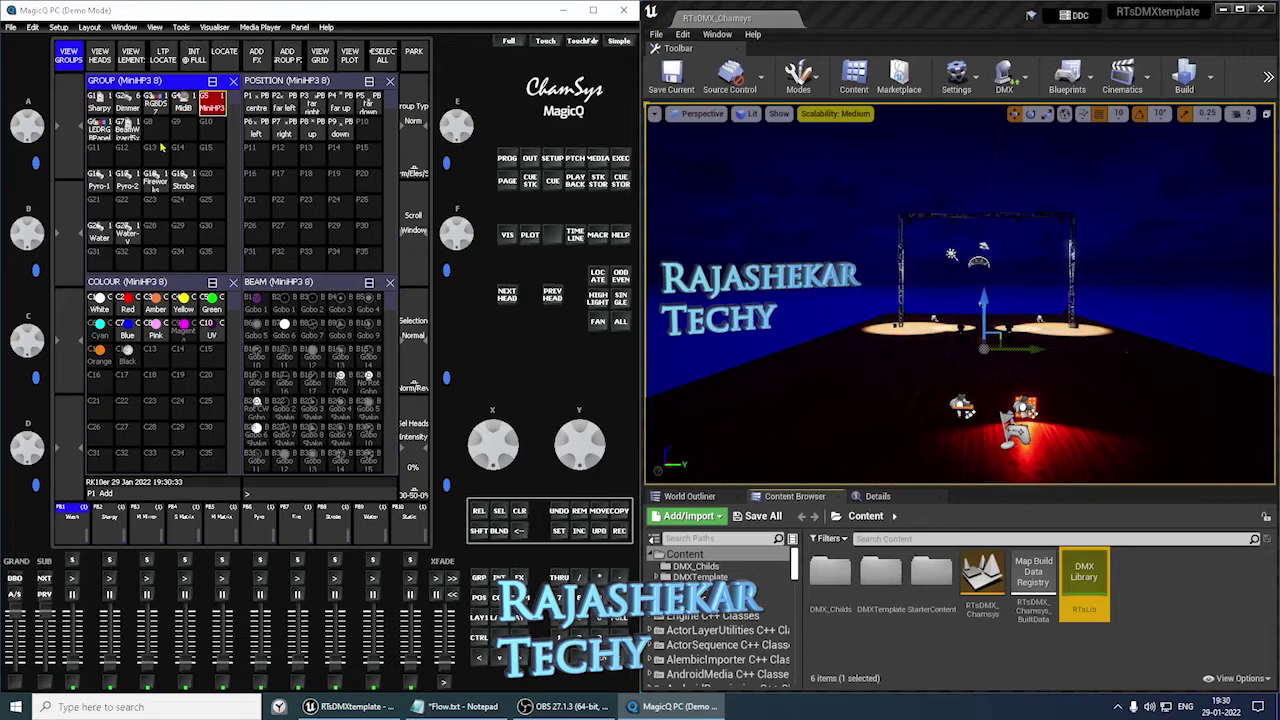
click(102, 132)
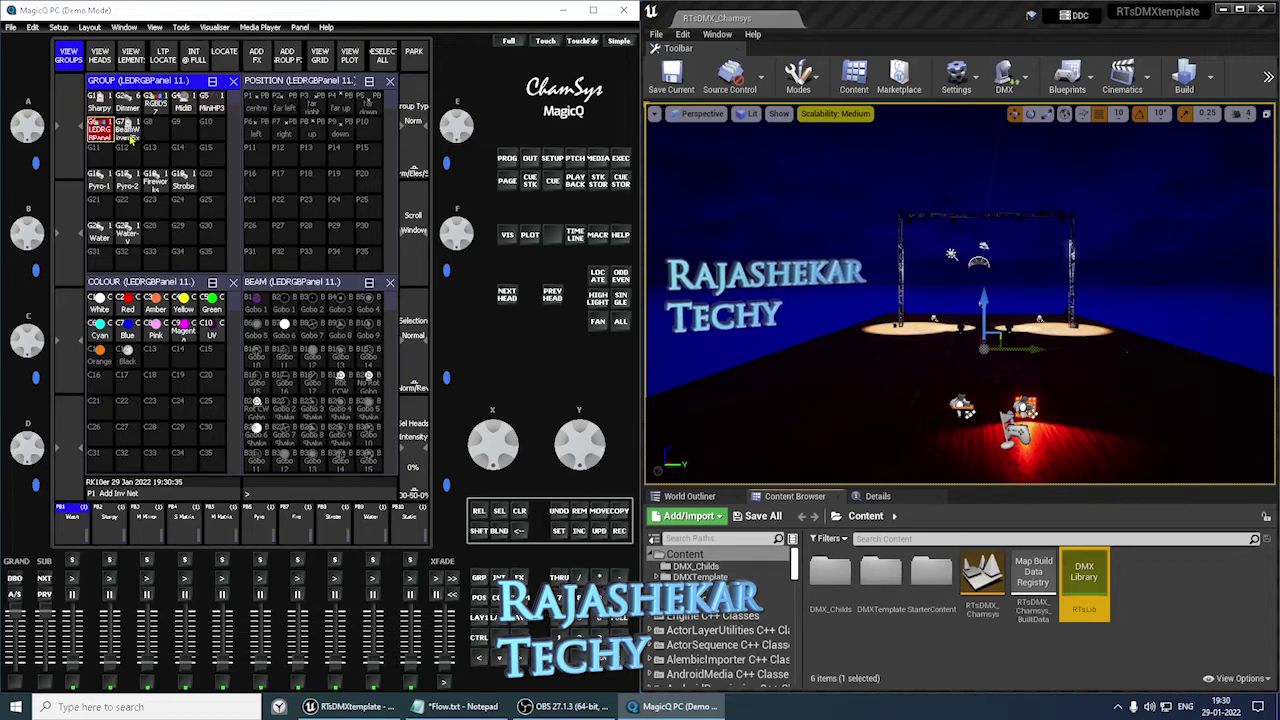
click(129, 138)
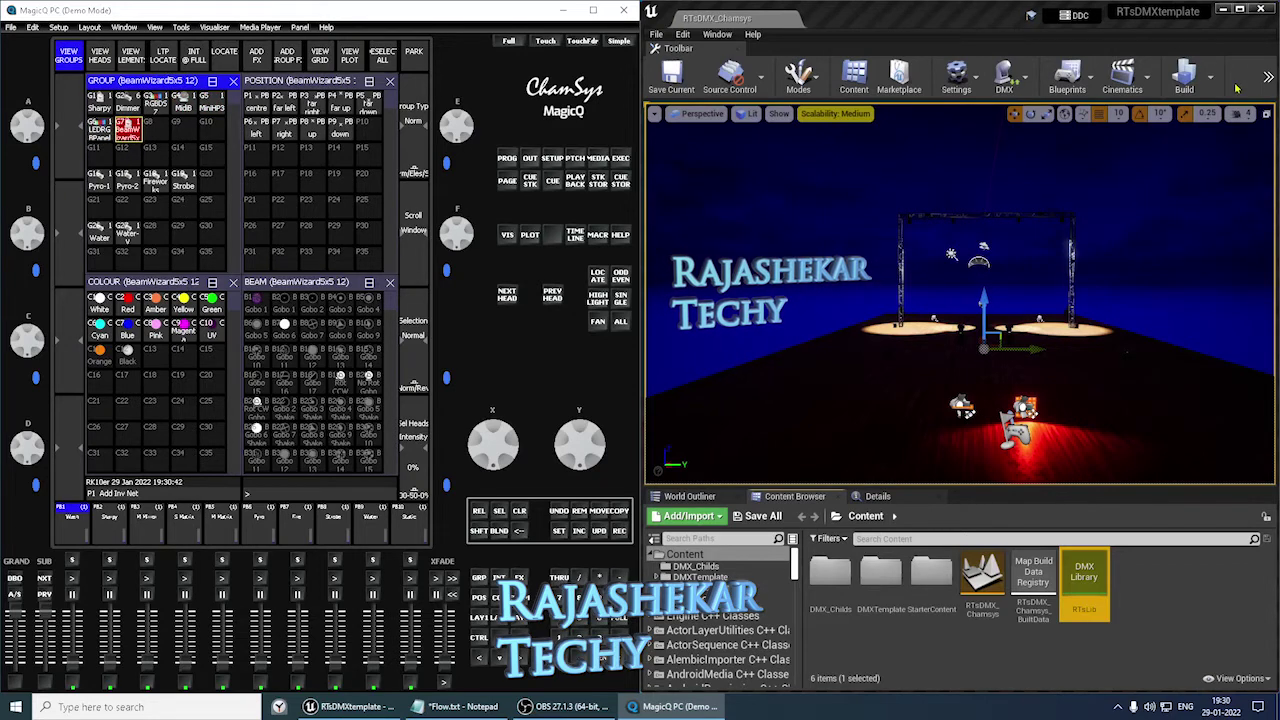
Step: Switch to Unreal Editor and start a play session of the stage level
click(1267, 78)
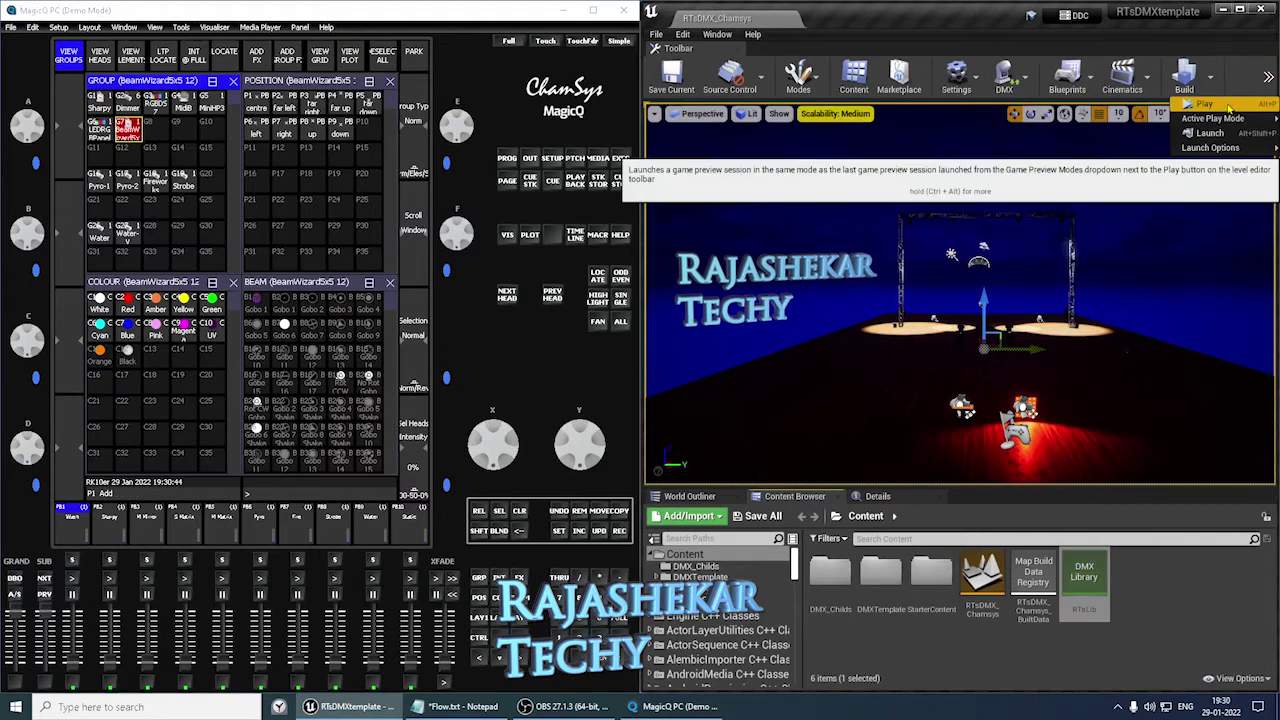
click(1229, 107)
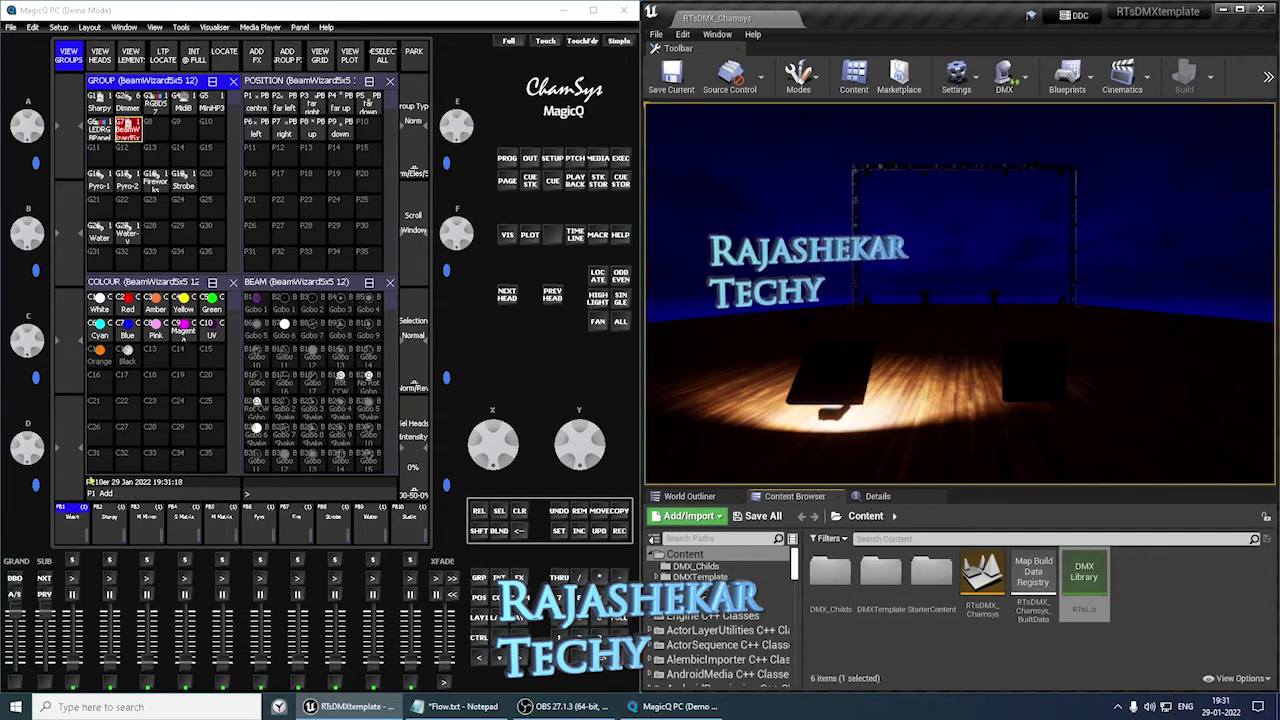
Step: In MagicQ, activate playbacks PB1 to PB5 in order: Wash, Sharpy, M Mirror, S Matrix and M Matrix
click(72, 560)
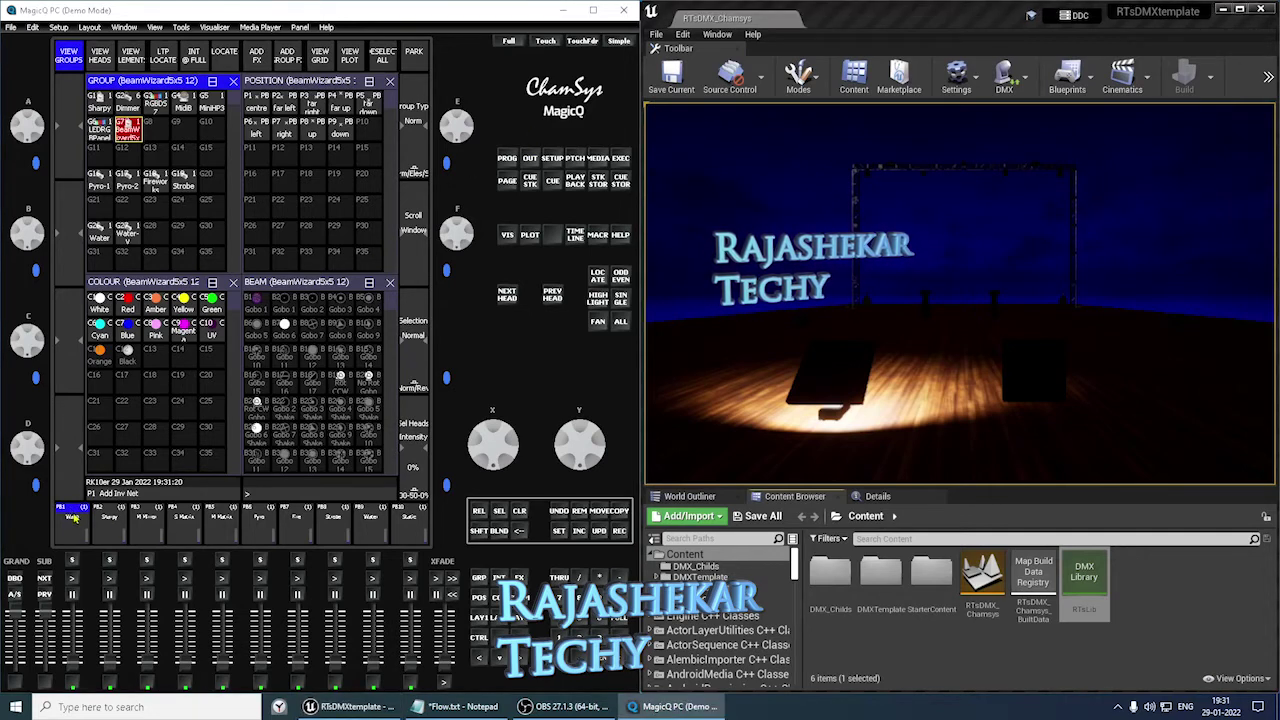
drag(73, 637, 73, 612)
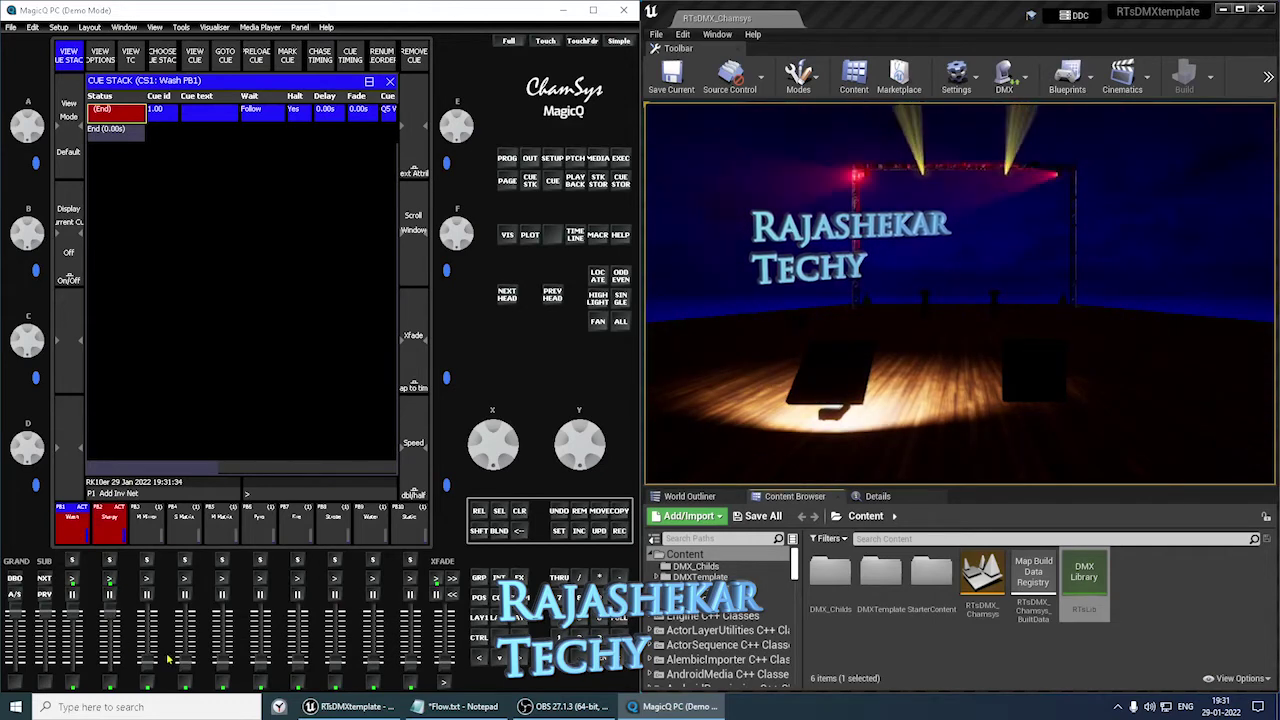
click(147, 579)
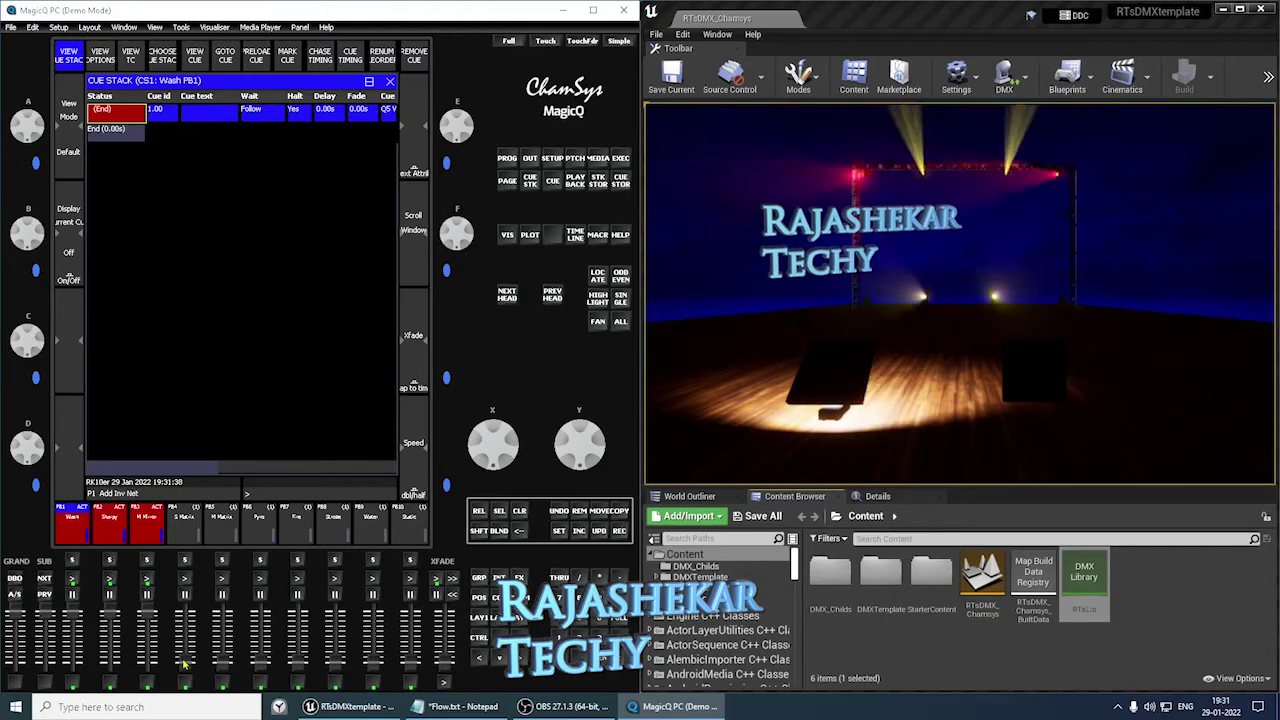
click(186, 578)
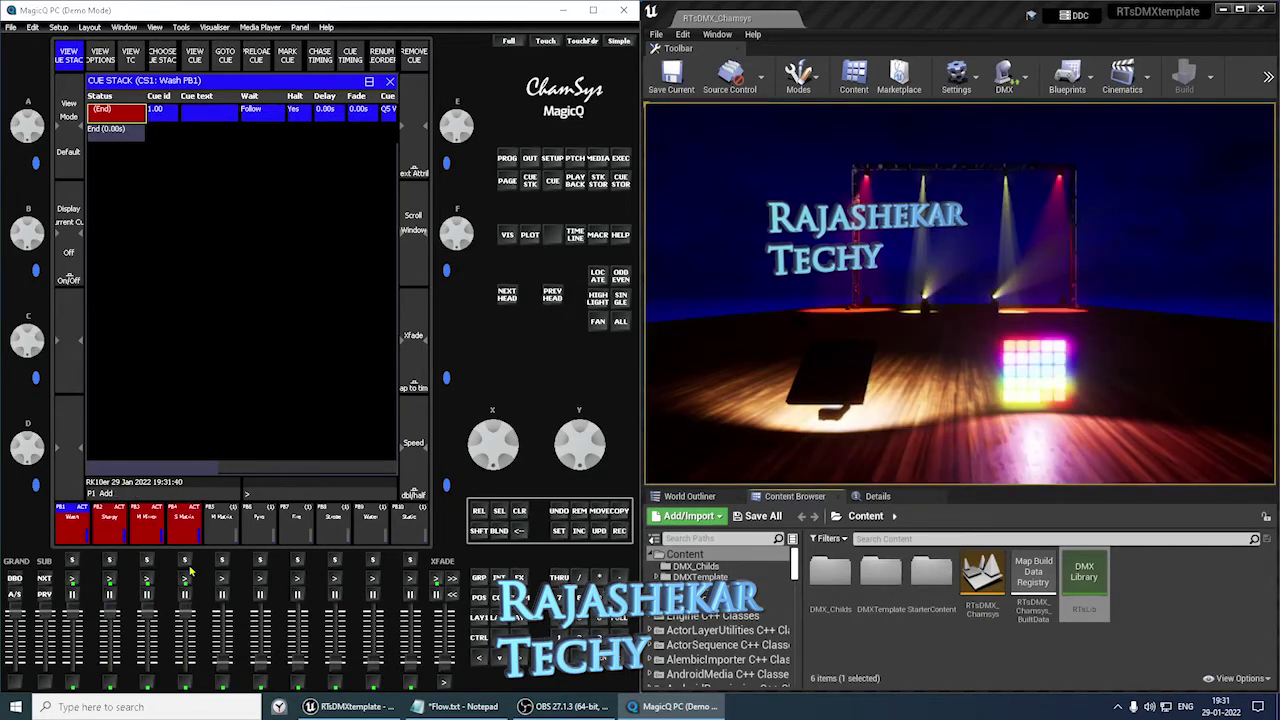
click(222, 579)
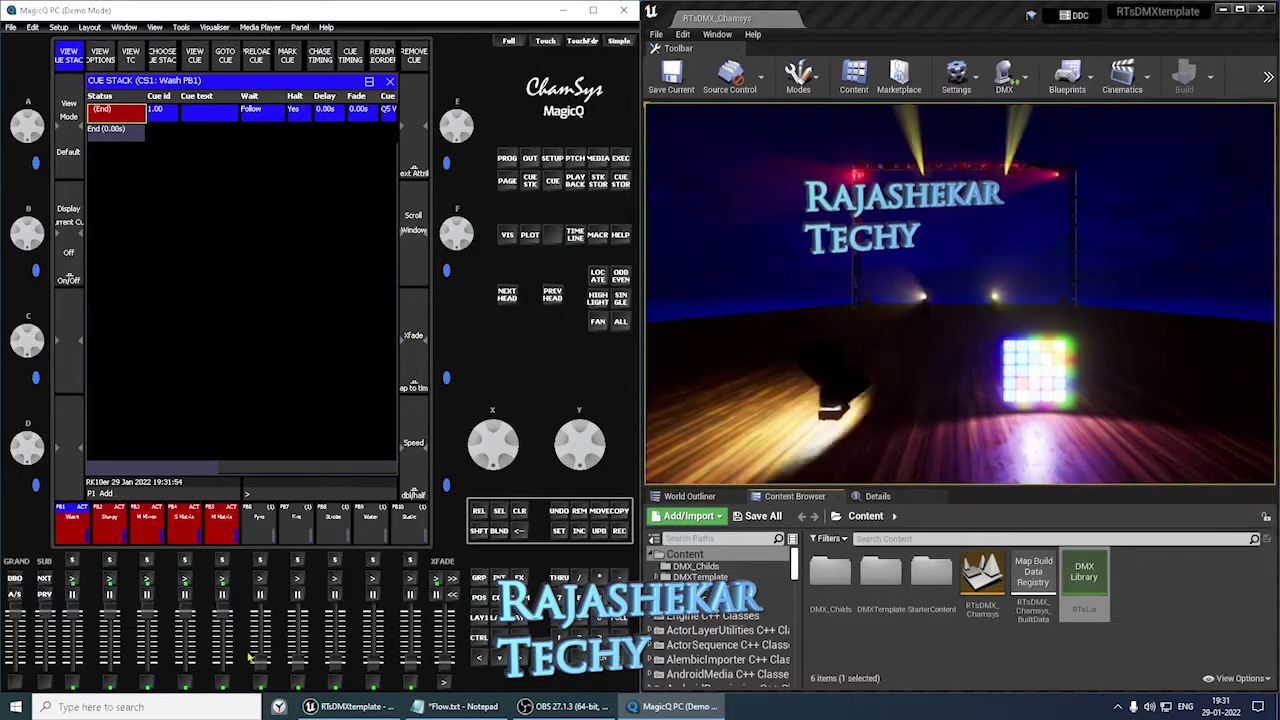
Step: Activate playbacks PB6 to PB10 in order: Pyro, Fire, Strobe, Water and Static
click(253, 537)
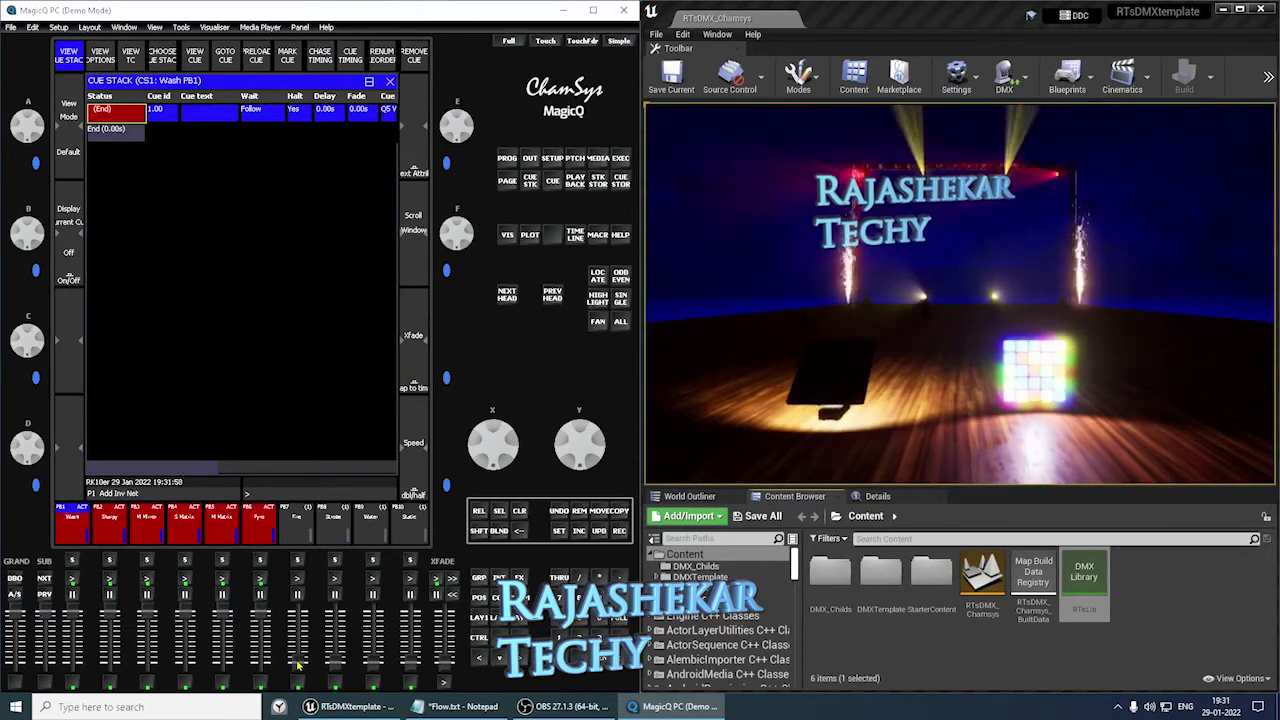
click(297, 578)
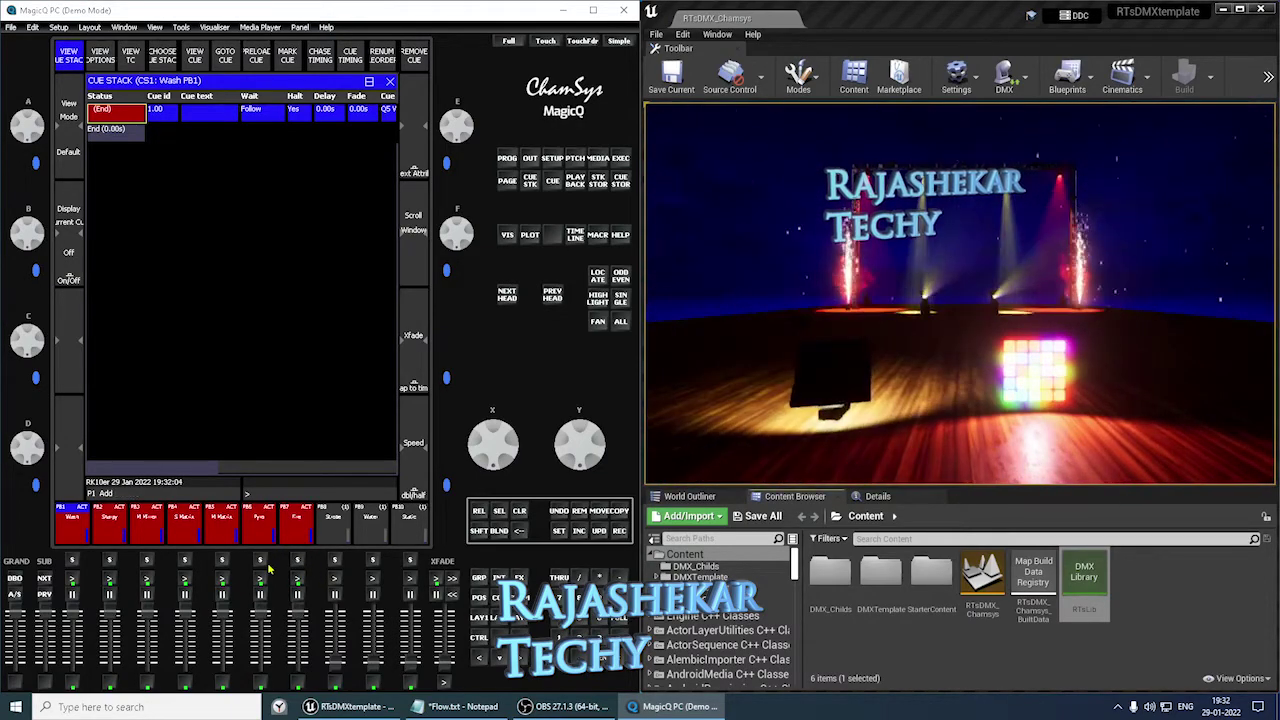
click(335, 578)
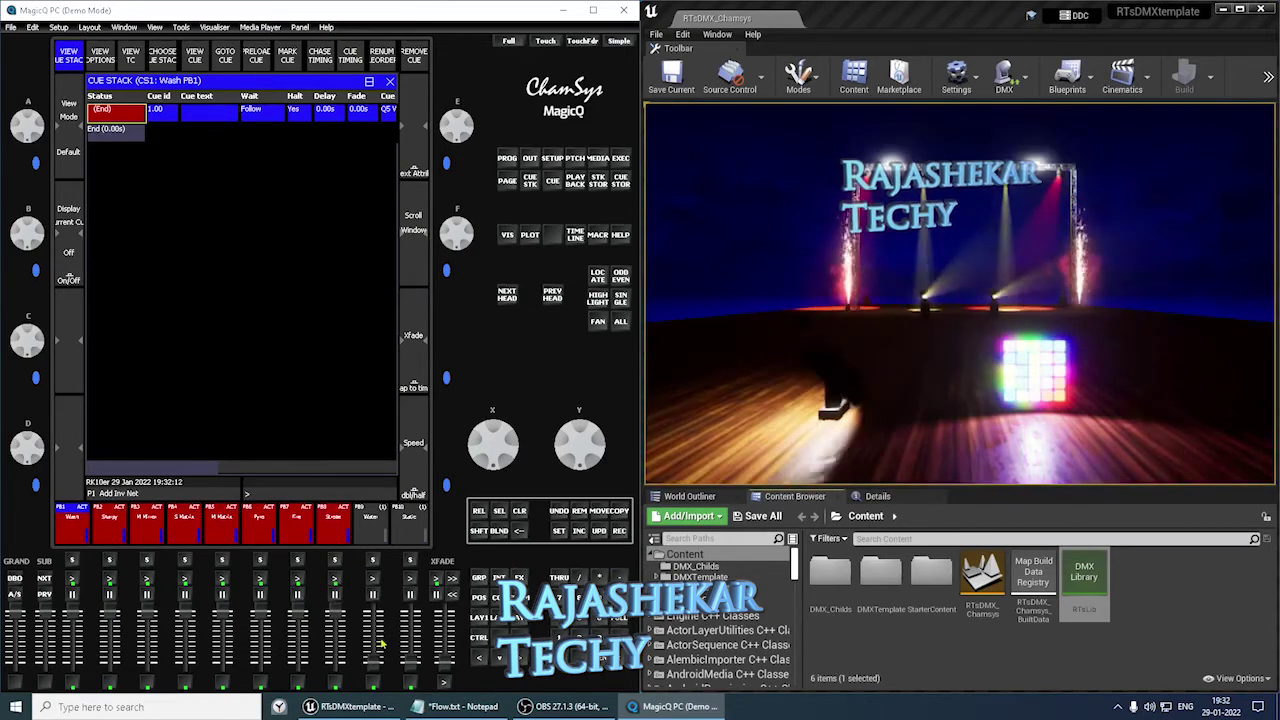
click(372, 578)
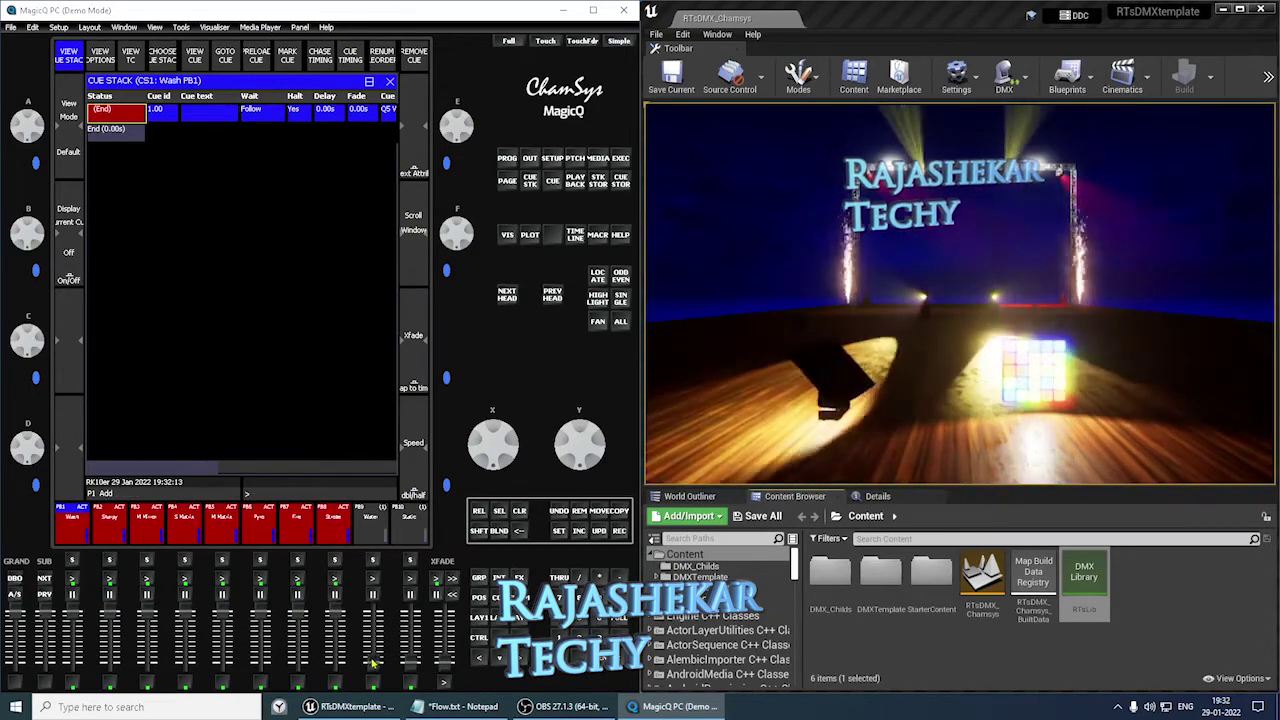
click(410, 578)
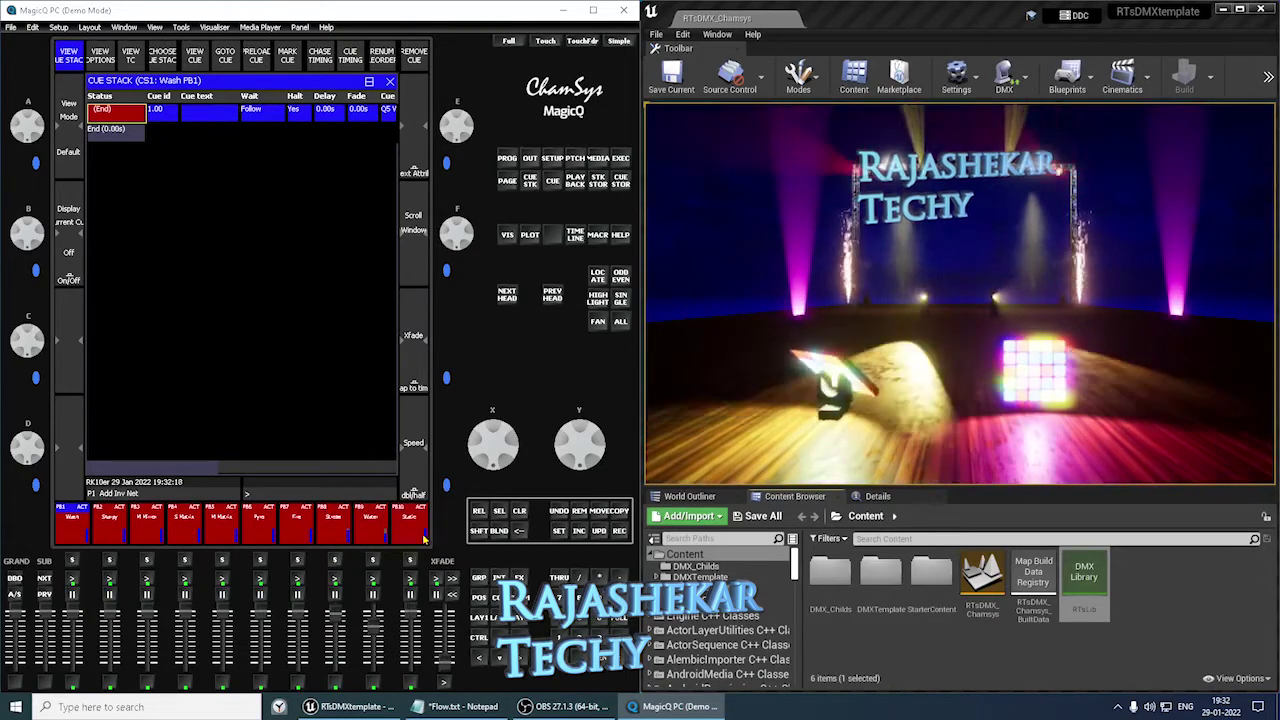